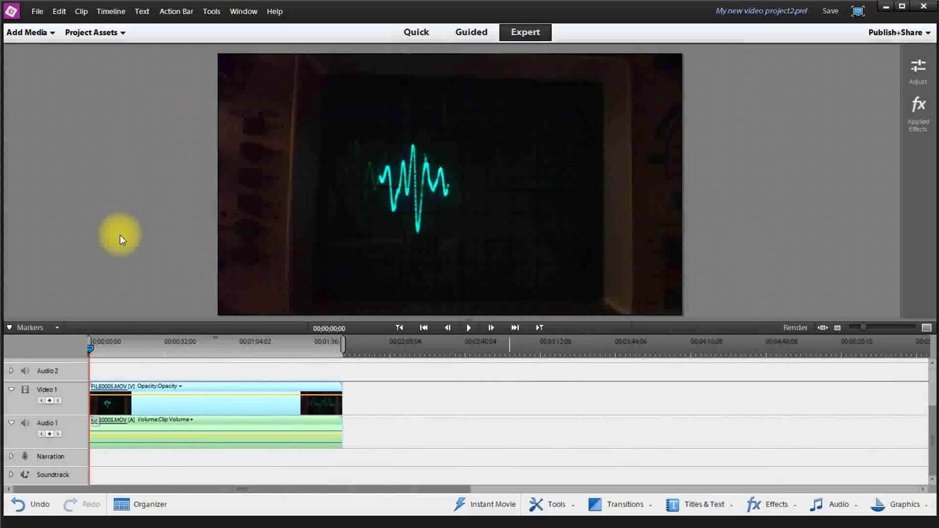
Step: Play the FILE0005 clip and scrub the playhead to 00;00;35;28
{"action": "left_click", "coordinate": [90, 348]}
{"action": "key", "text": "space"}
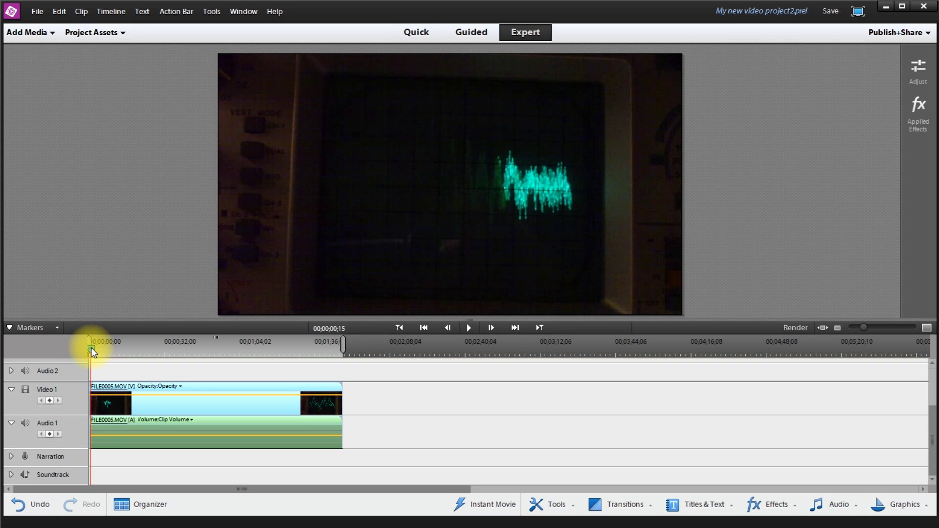
{"action": "left_click_drag", "start_coordinate": [92, 347], "coordinate": [173, 349]}
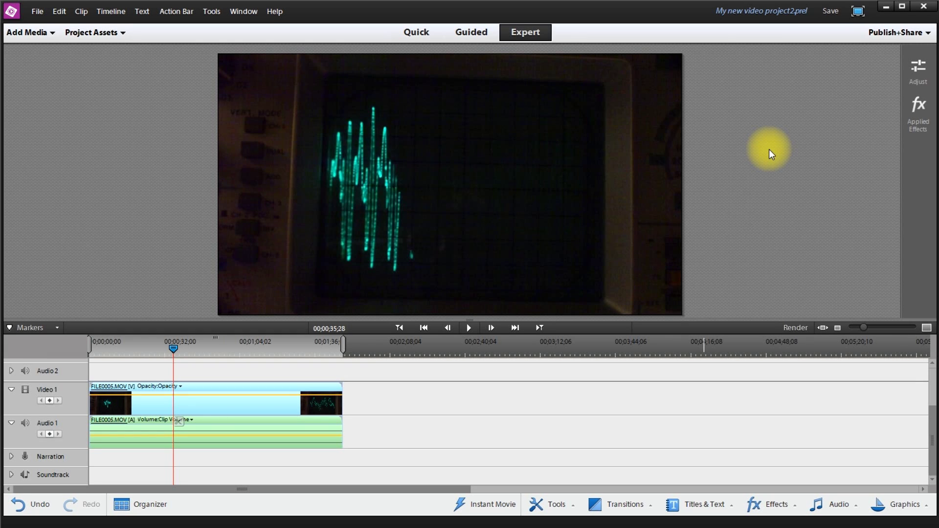
Step: Export the current frame as the bitmap 'My new video project21' via Freeze Frame
{"action": "left_click", "coordinate": [551, 505]}
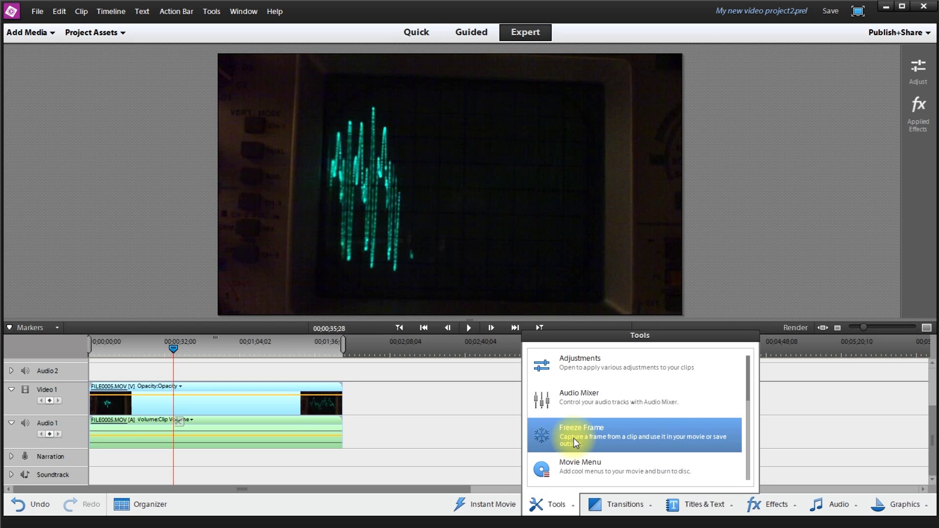
{"action": "left_click", "coordinate": [573, 438]}
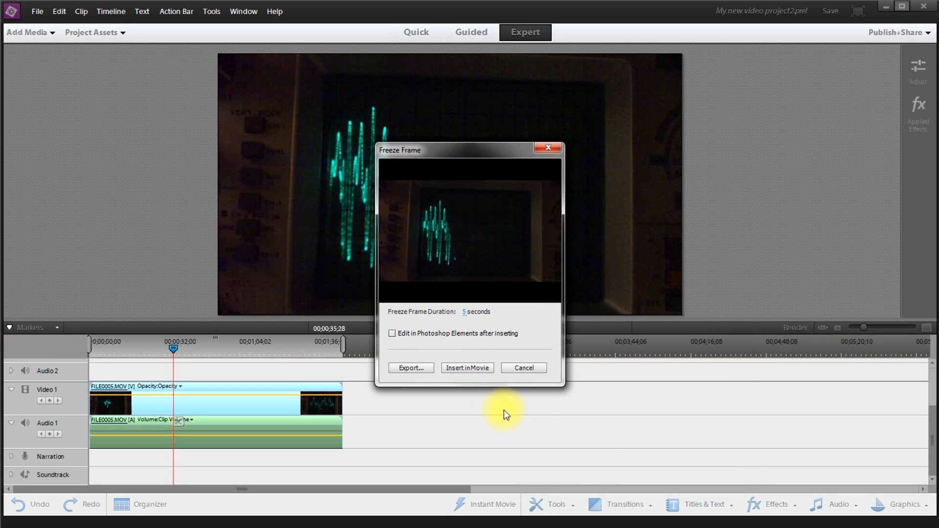
{"action": "left_click", "coordinate": [409, 368]}
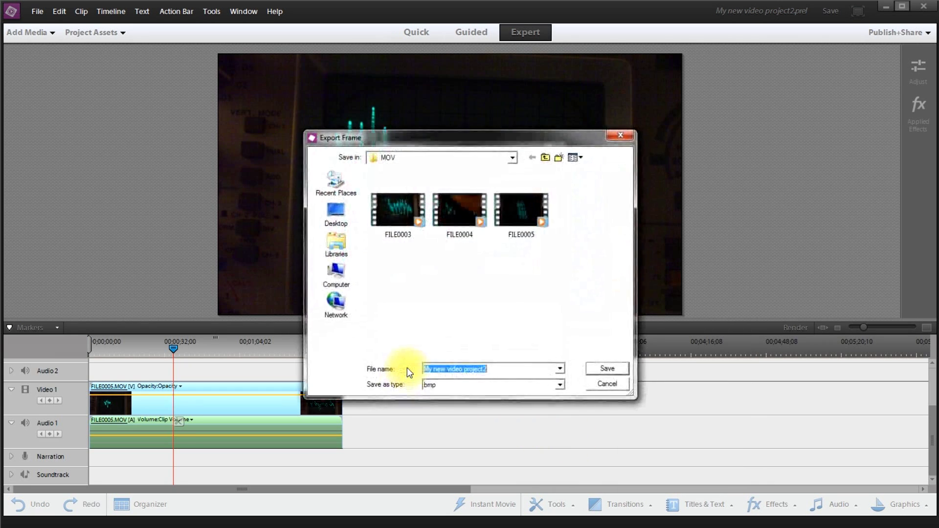
{"action": "left_click", "coordinate": [501, 369]}
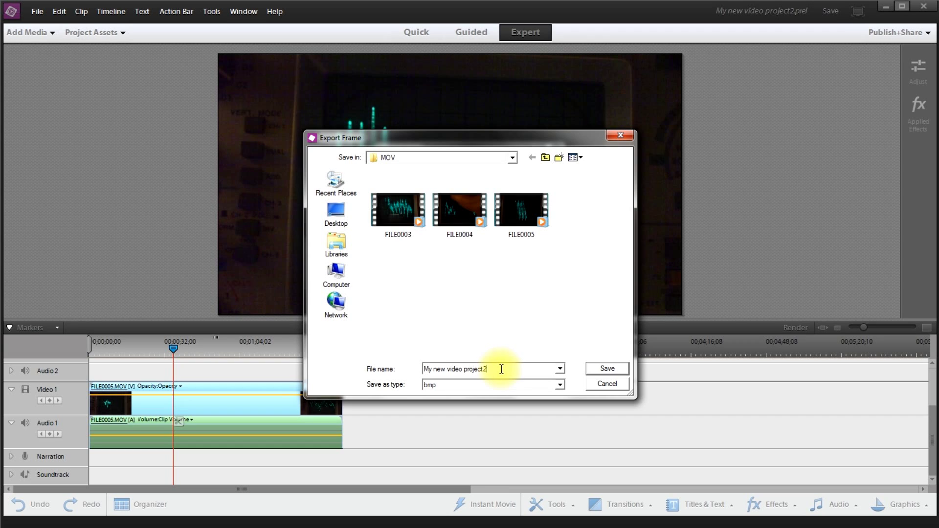
{"action": "type", "text": "1"}
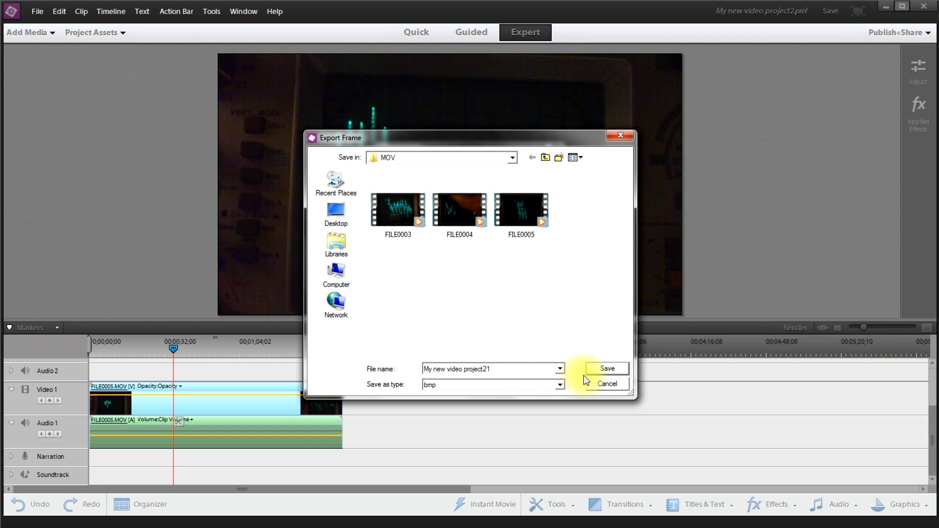
{"action": "left_click", "coordinate": [607, 368]}
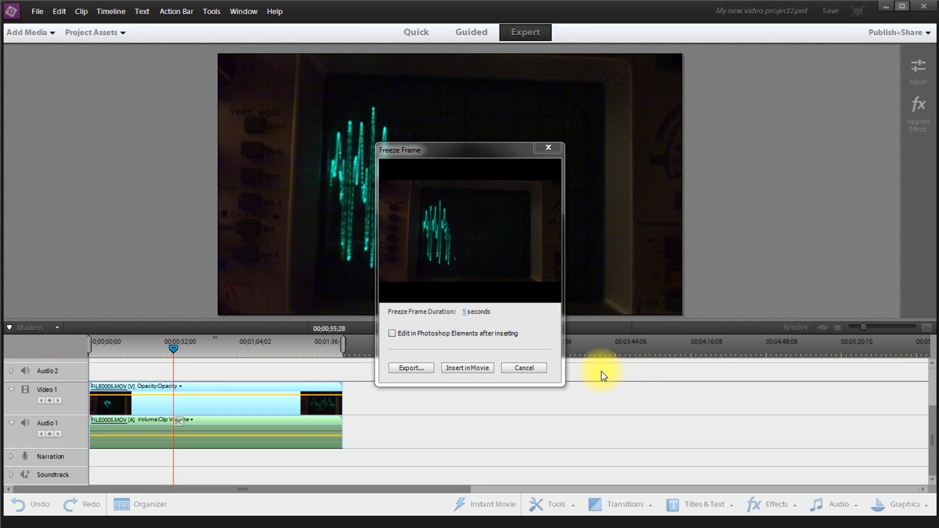
{"action": "left_click", "coordinate": [520, 370]}
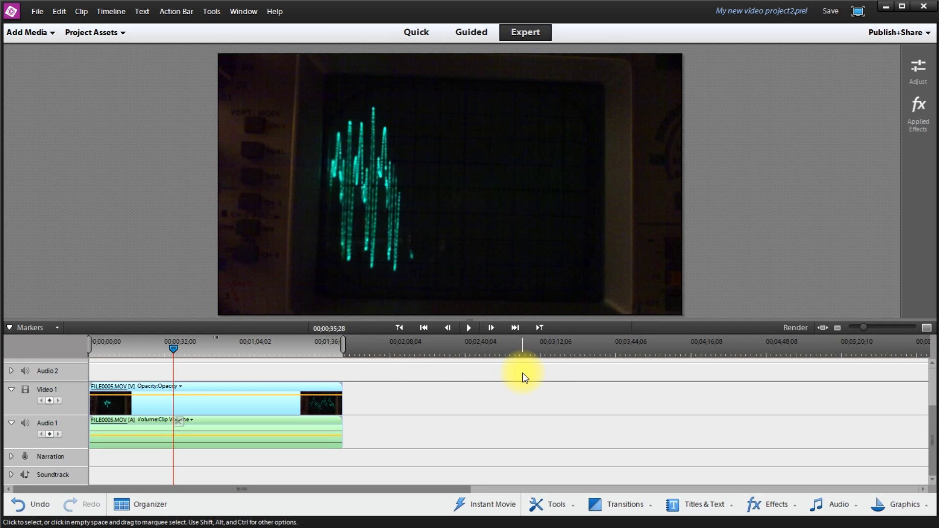
Step: Step forward one frame and export it as 'My new video project22', then advance again
{"action": "key", "text": "Right"}
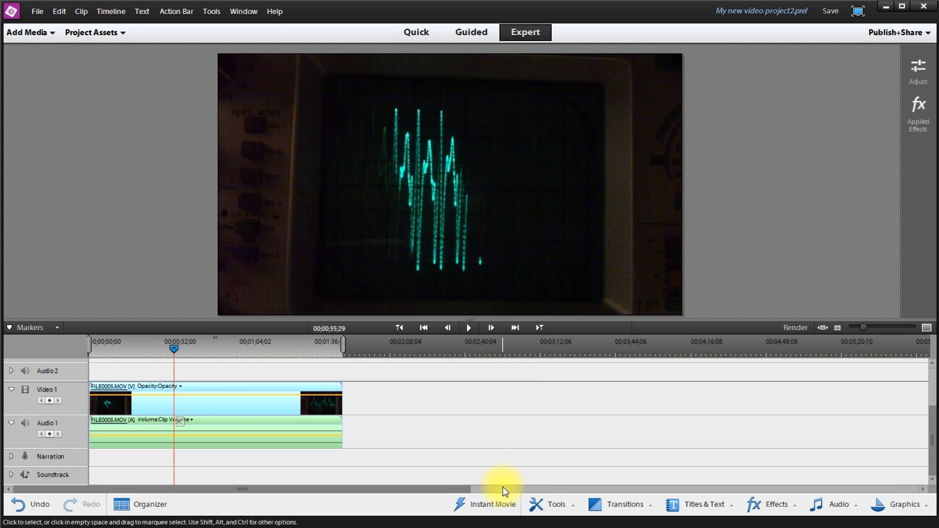
{"action": "left_click", "coordinate": [539, 506]}
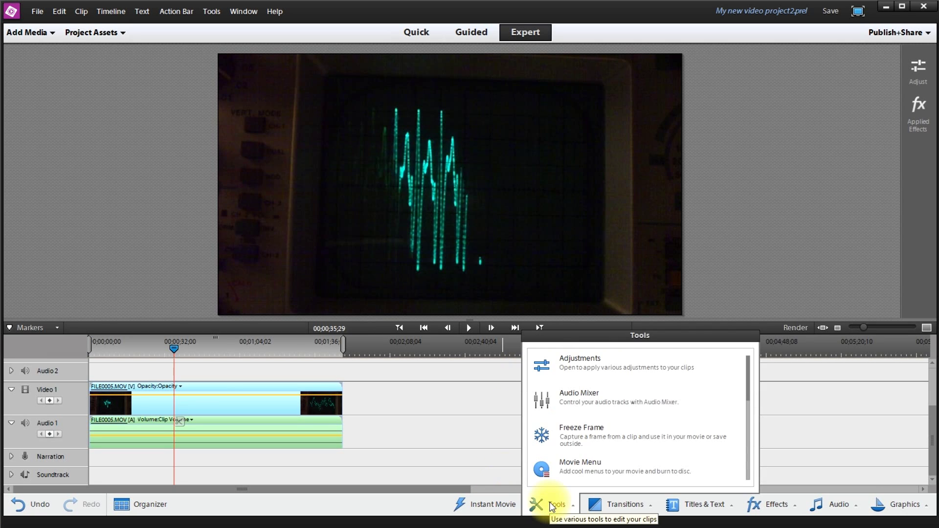
{"action": "left_click", "coordinate": [572, 440]}
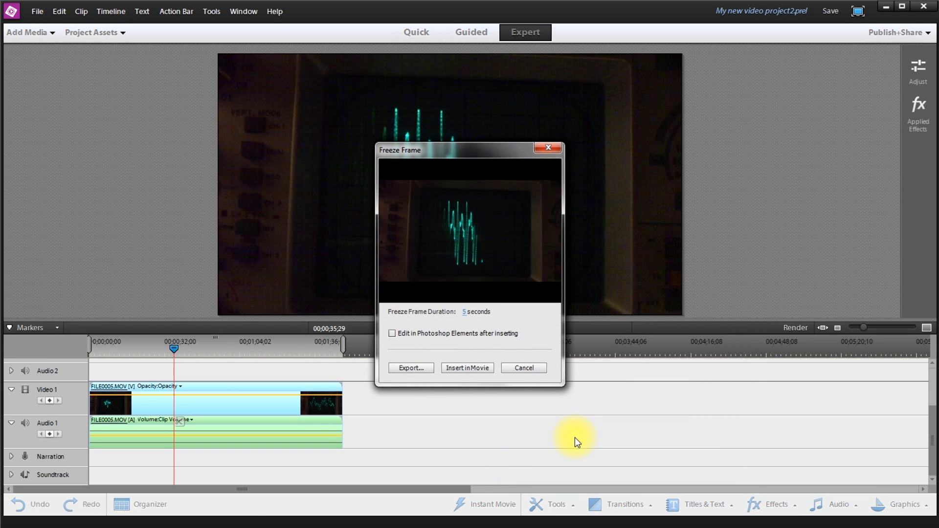
{"action": "left_click", "coordinate": [403, 369]}
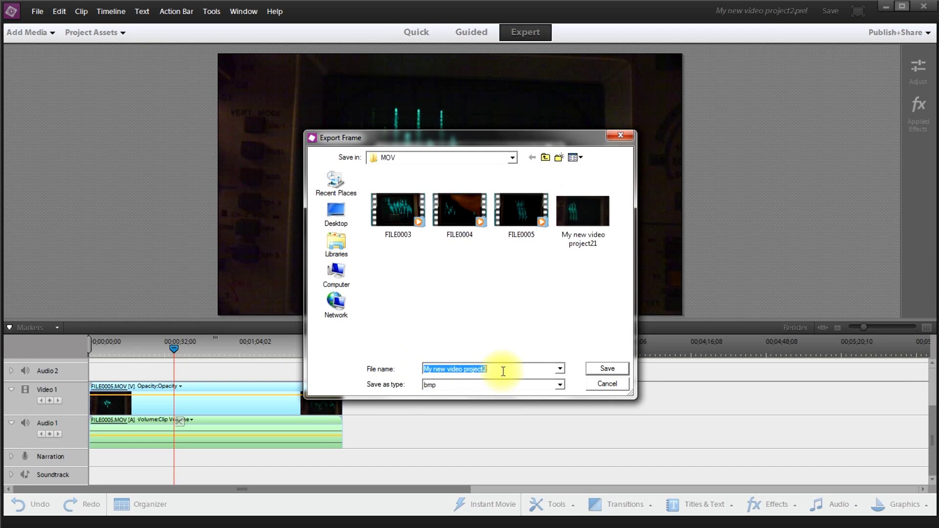
{"action": "left_click", "coordinate": [500, 370]}
{"action": "type", "text": "2"}
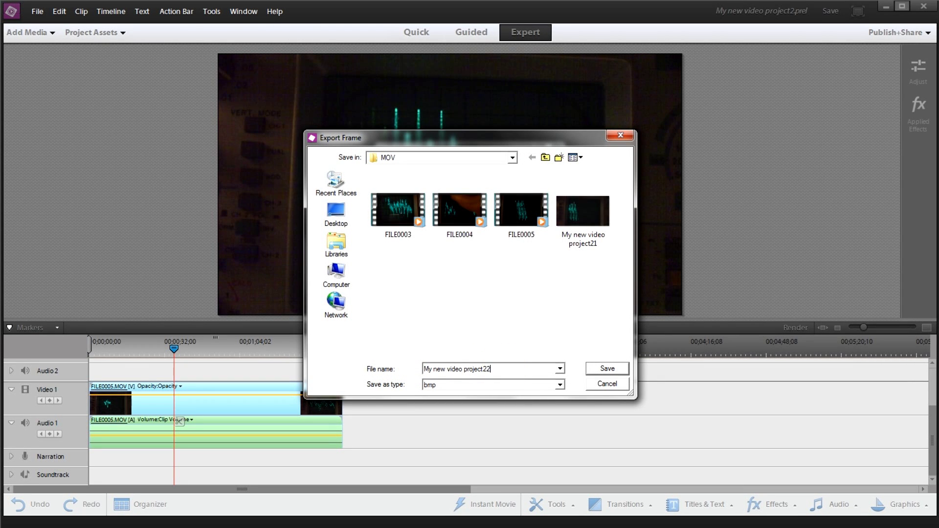
{"action": "left_click", "coordinate": [605, 370]}
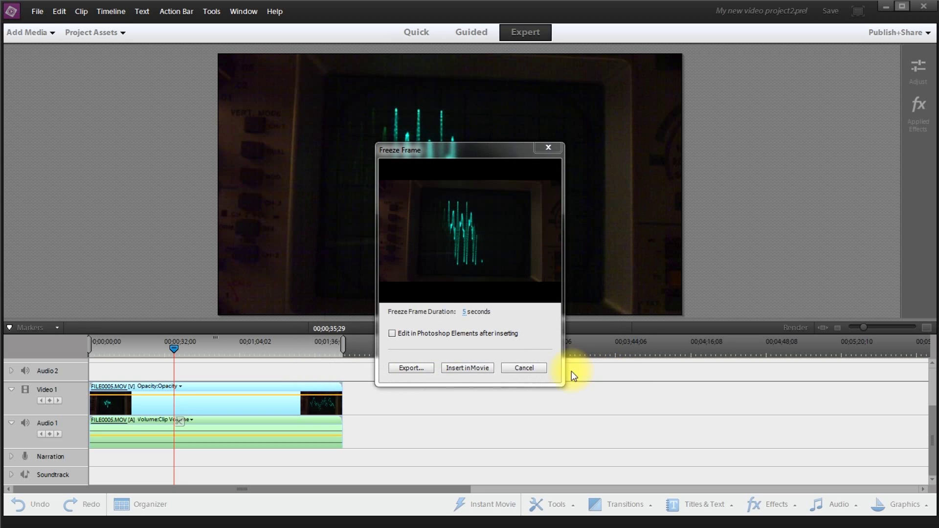
{"action": "left_click", "coordinate": [517, 370]}
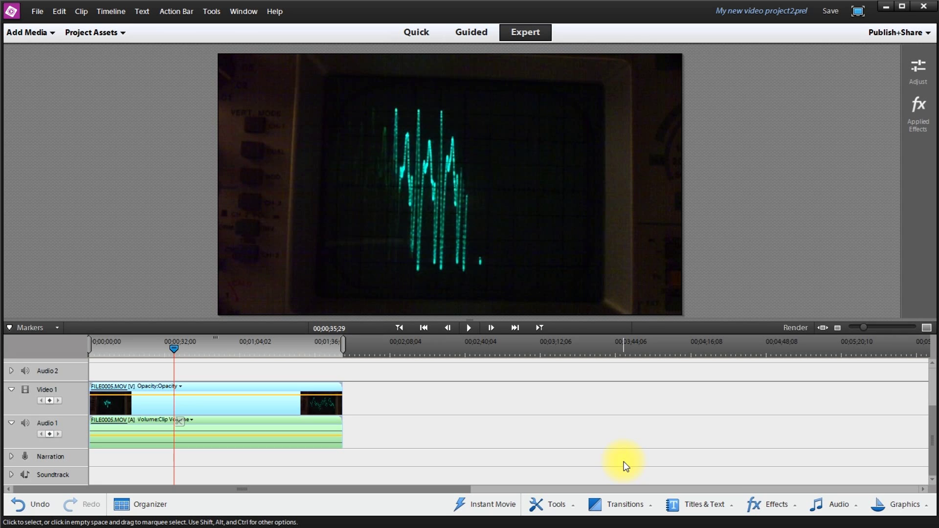
{"action": "key", "text": "Right"}
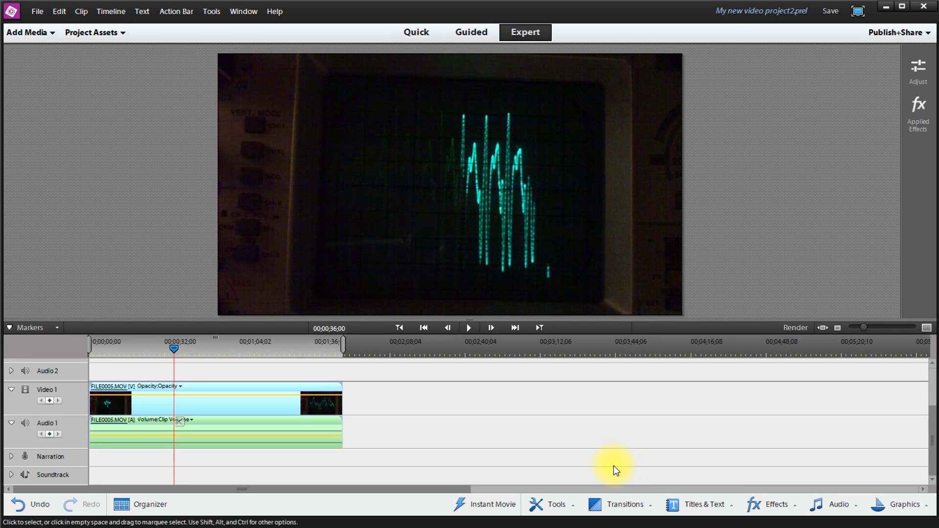
Step: Export the frame at 00;00;36;00 as the bitmap 'My new video project23'
{"action": "left_click", "coordinate": [557, 505]}
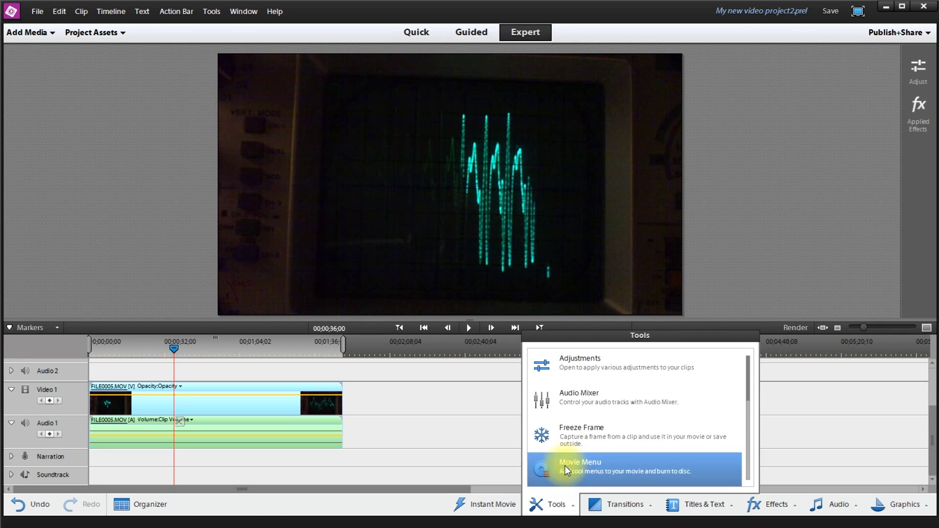
{"action": "left_click", "coordinate": [568, 437]}
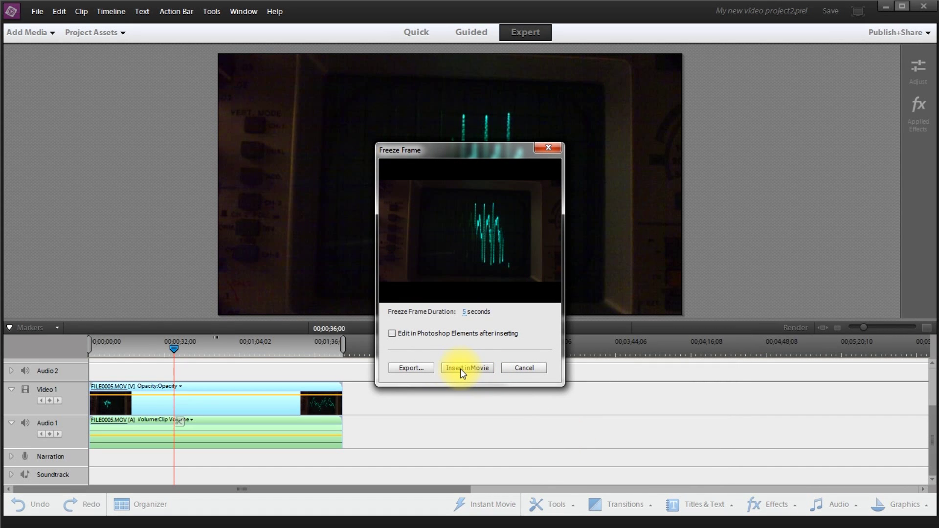
{"action": "left_click", "coordinate": [424, 369]}
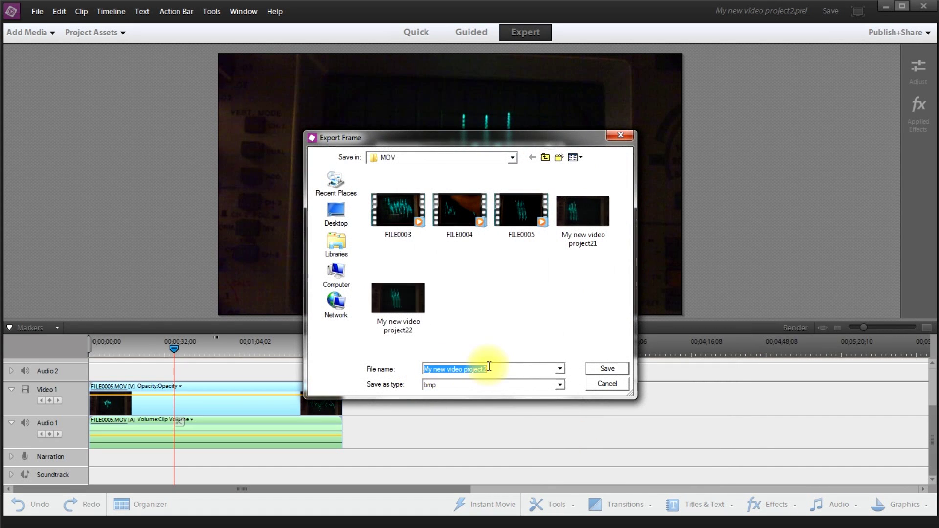
{"action": "left_click", "coordinate": [494, 368]}
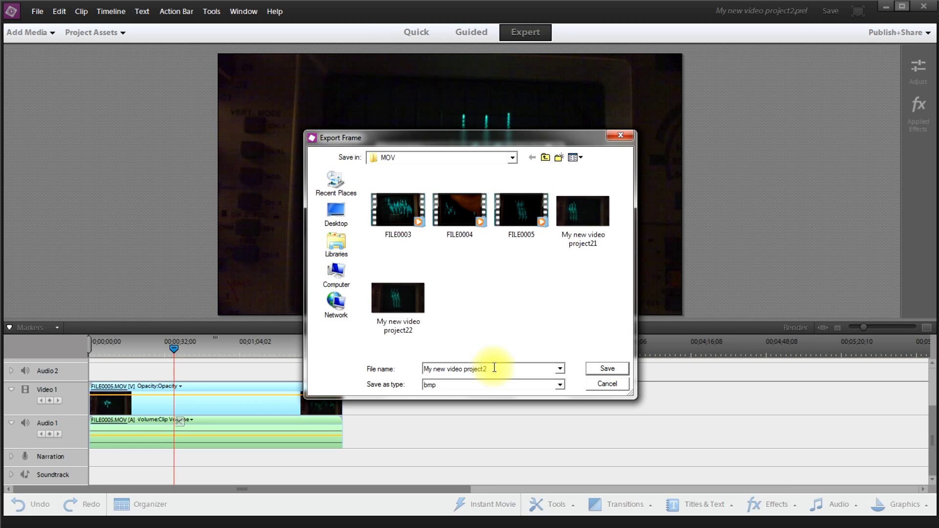
{"action": "type", "text": "3"}
{"action": "left_click", "coordinate": [607, 369]}
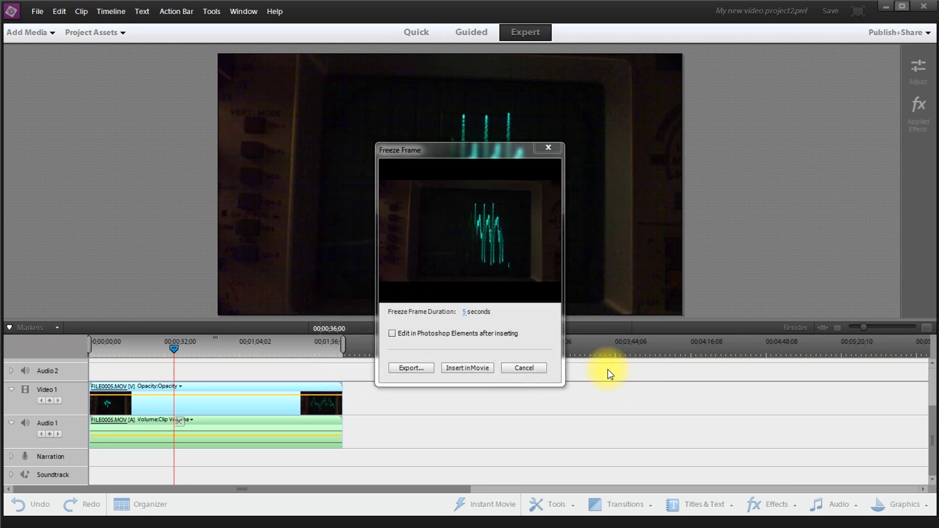
{"action": "left_click", "coordinate": [527, 369]}
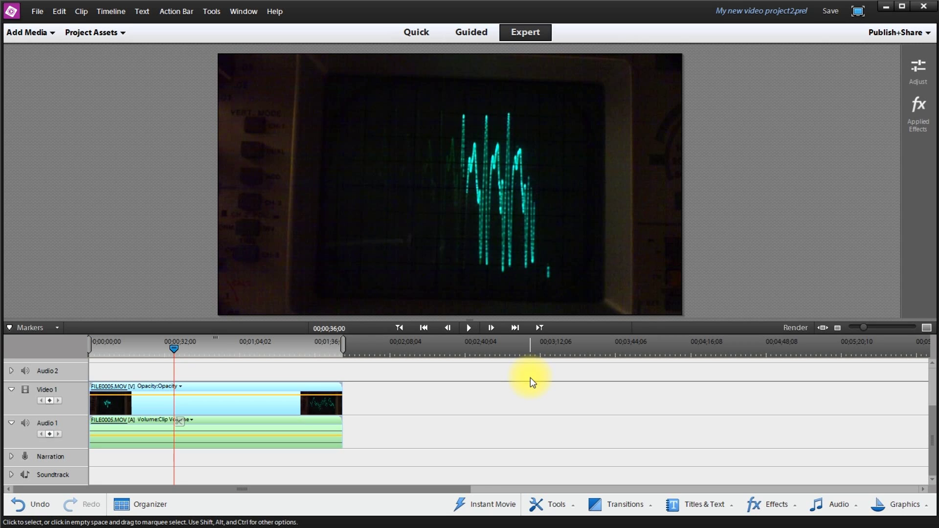
Step: Step to 00;00;36;01 and export that frame as 'My new video project24'
{"action": "key", "text": "Right"}
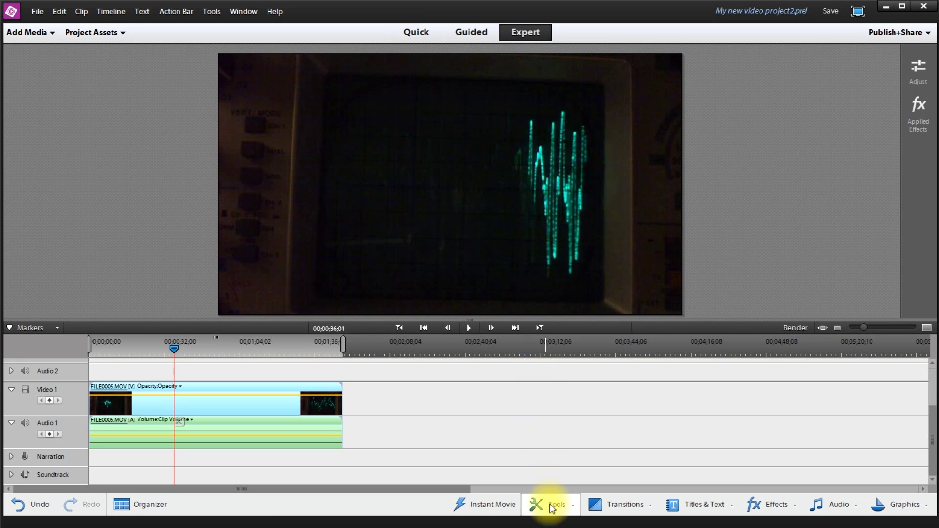
{"action": "left_click", "coordinate": [551, 506]}
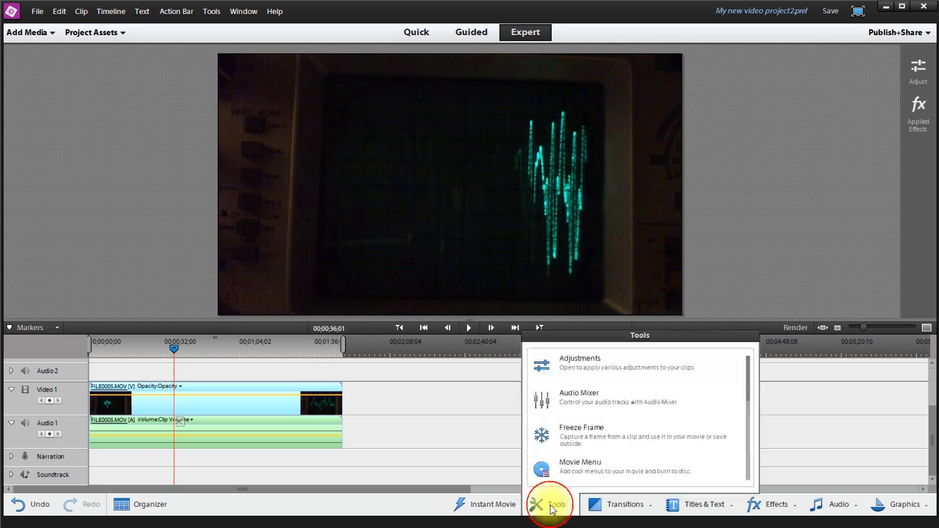
{"action": "left_click", "coordinate": [571, 433]}
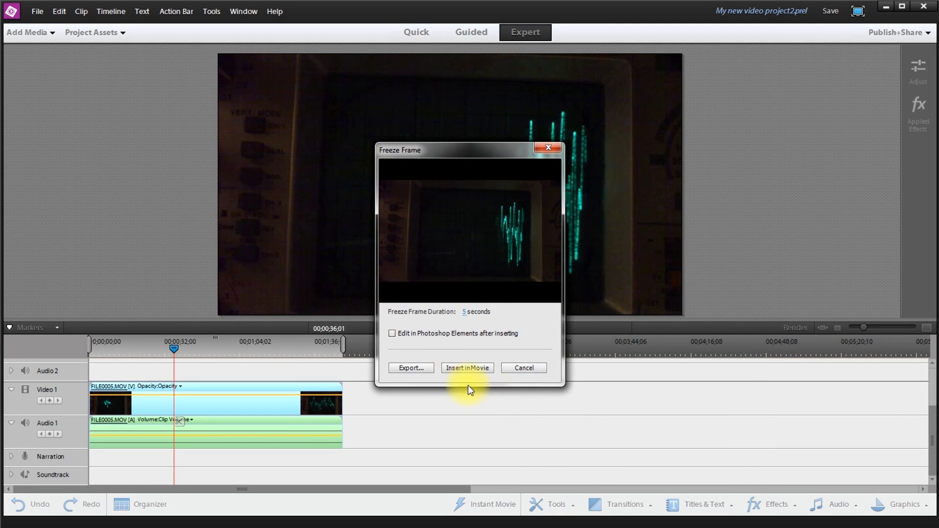
{"action": "left_click", "coordinate": [411, 368]}
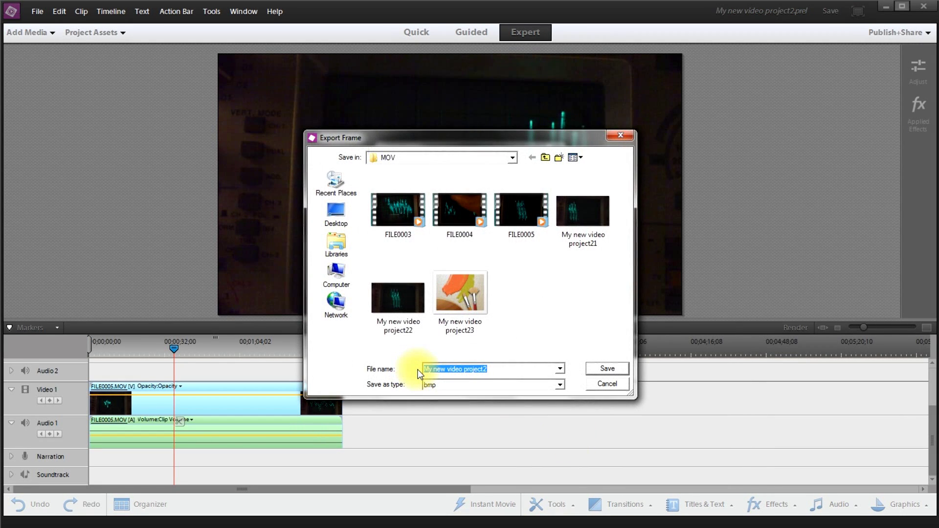
{"action": "left_click", "coordinate": [505, 369]}
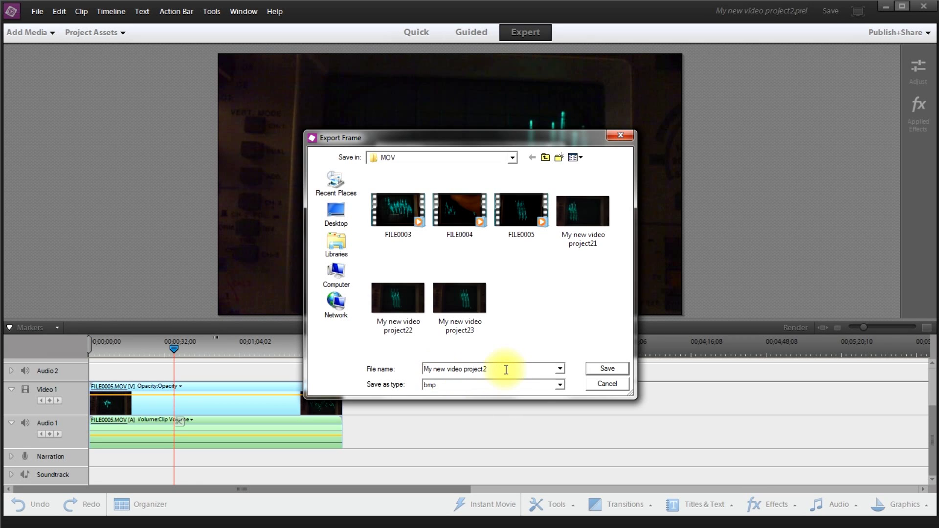
{"action": "type", "text": "4"}
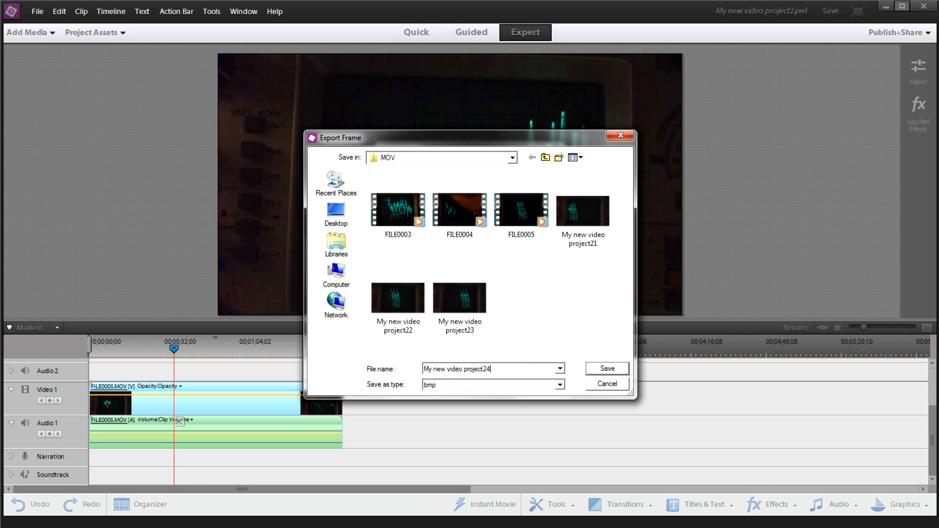
{"action": "left_click", "coordinate": [596, 368]}
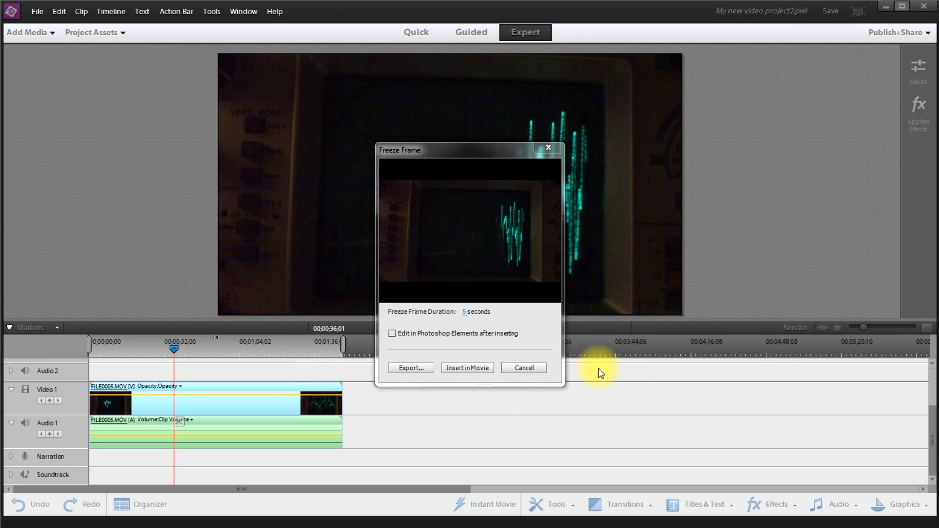
{"action": "left_click", "coordinate": [519, 370]}
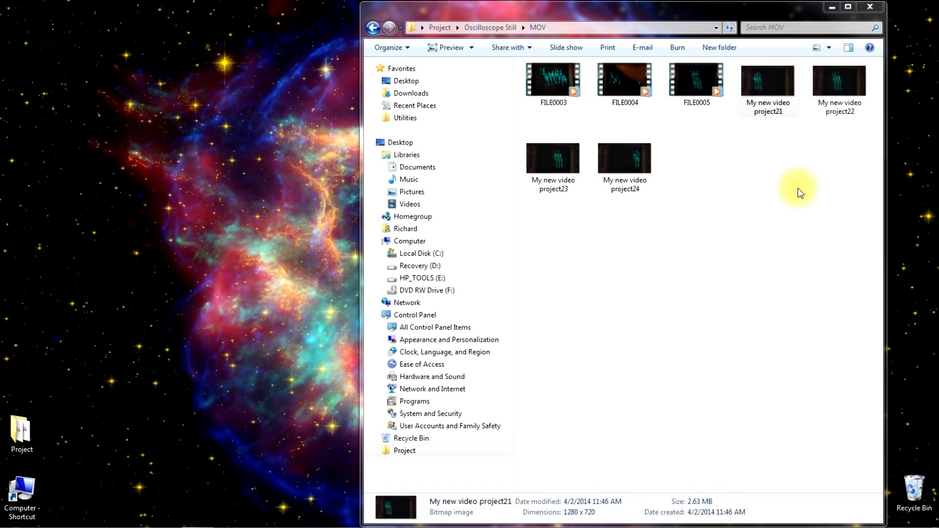
Step: Open My new video project21 in Photoshop Elements 12 Editor, then minimize the editor
{"action": "left_click", "coordinate": [760, 83]}
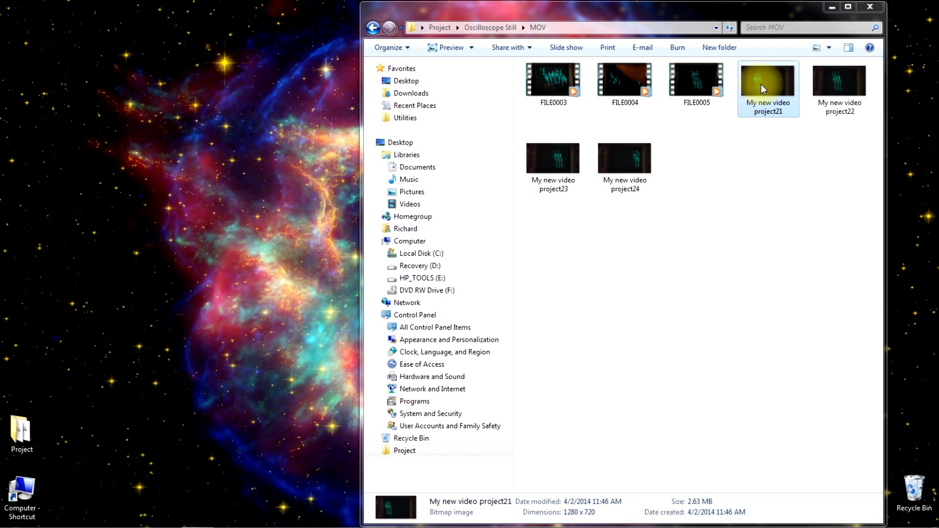
{"action": "right_click", "coordinate": [761, 85]}
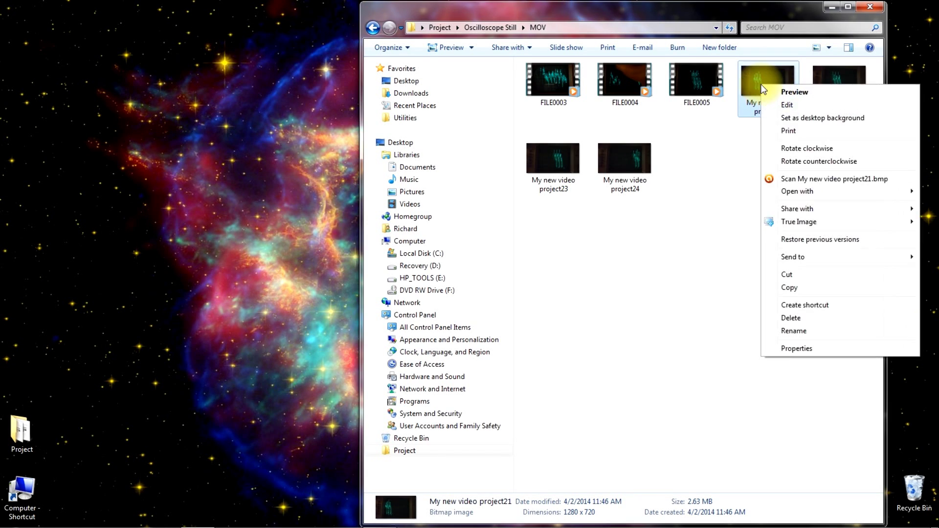
{"action": "mouse_move", "coordinate": [794, 191]}
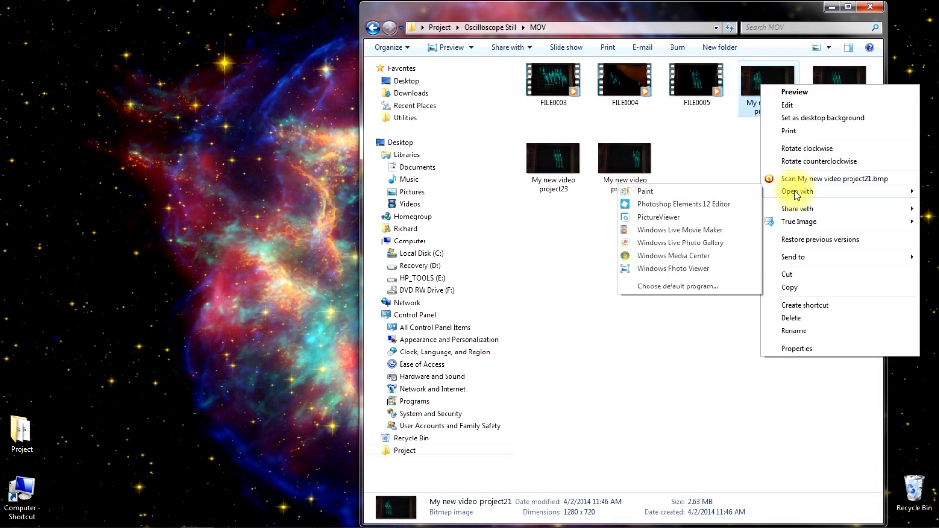
{"action": "left_click", "coordinate": [697, 205]}
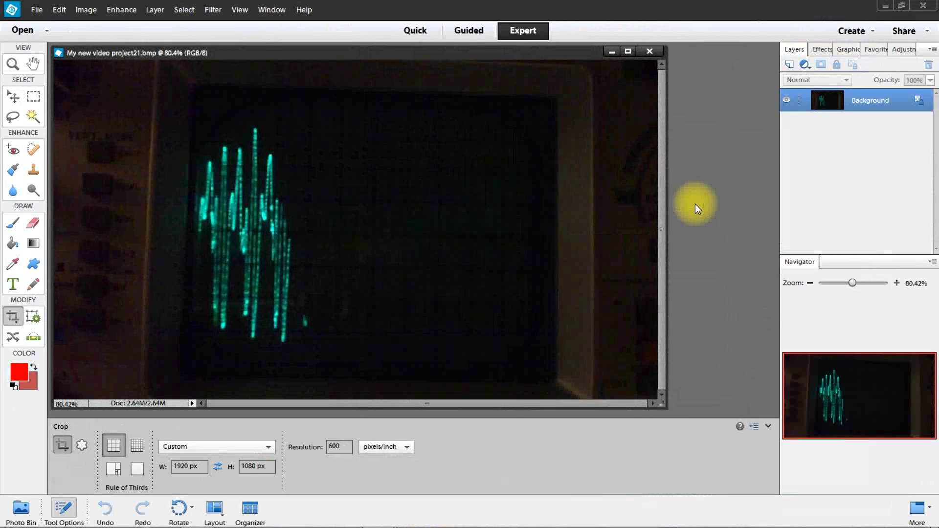
{"action": "left_click", "coordinate": [884, 5]}
Step: Open My new video project22 in Photoshop Elements 12 Editor through Open with
{"action": "left_click", "coordinate": [841, 73]}
{"action": "right_click", "coordinate": [832, 78]}
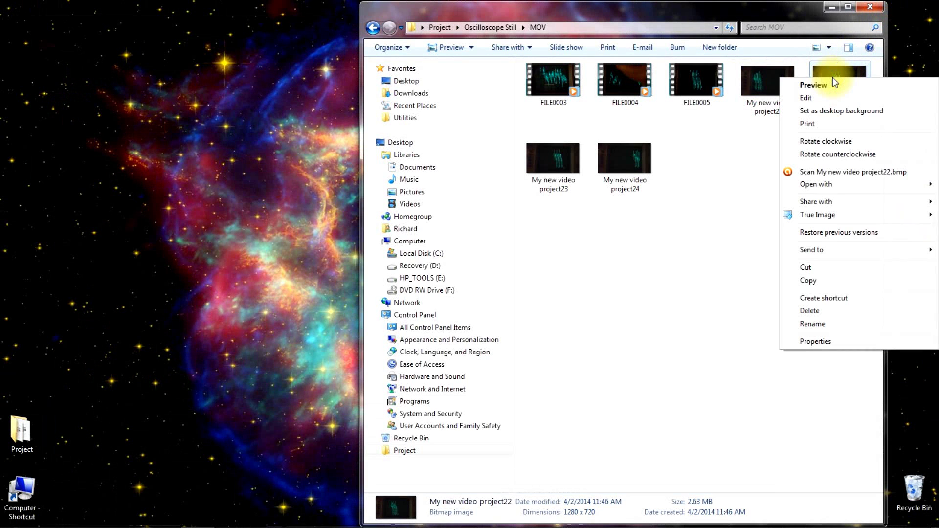
{"action": "left_click", "coordinate": [812, 186]}
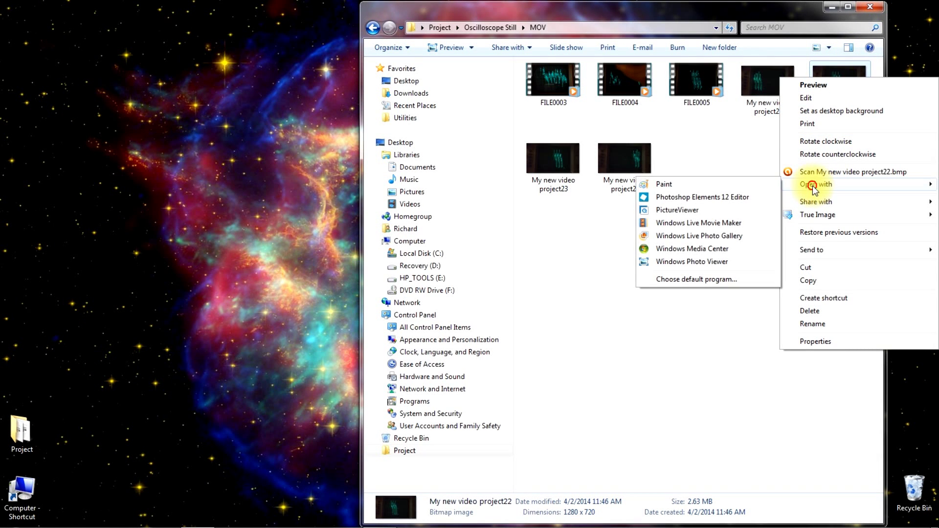
{"action": "left_click", "coordinate": [756, 196]}
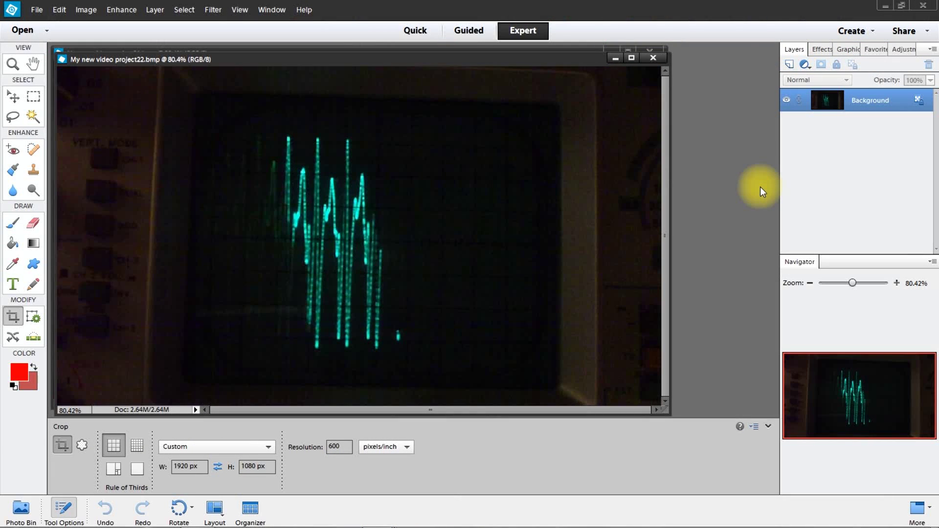
Step: Drag project22 from the Photo Bin onto project21 as a layer, then close project22
{"action": "left_click", "coordinate": [175, 50]}
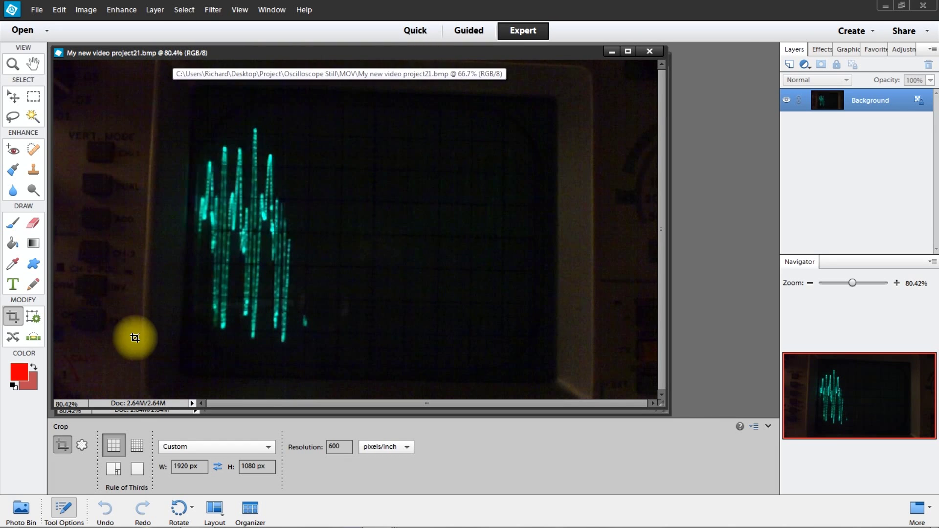
{"action": "left_click", "coordinate": [18, 509]}
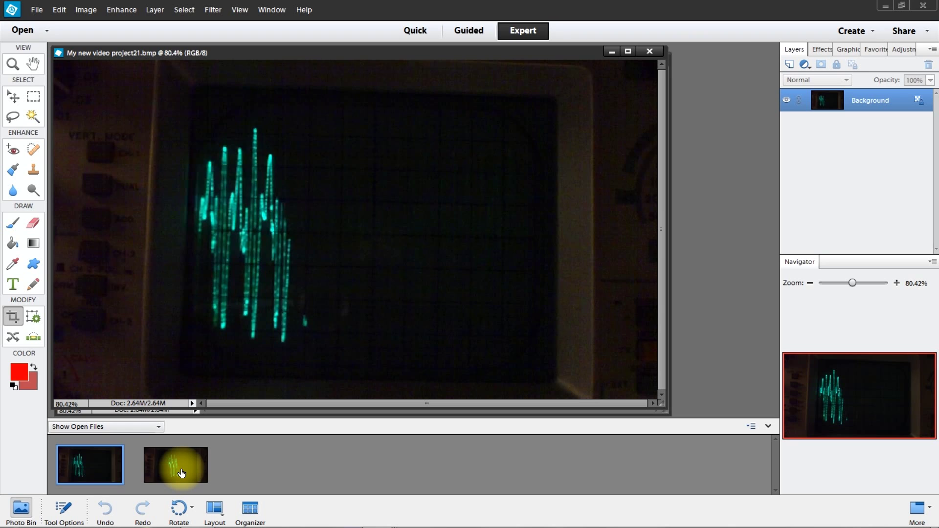
{"action": "left_click_drag", "start_coordinate": [181, 472], "coordinate": [218, 226]}
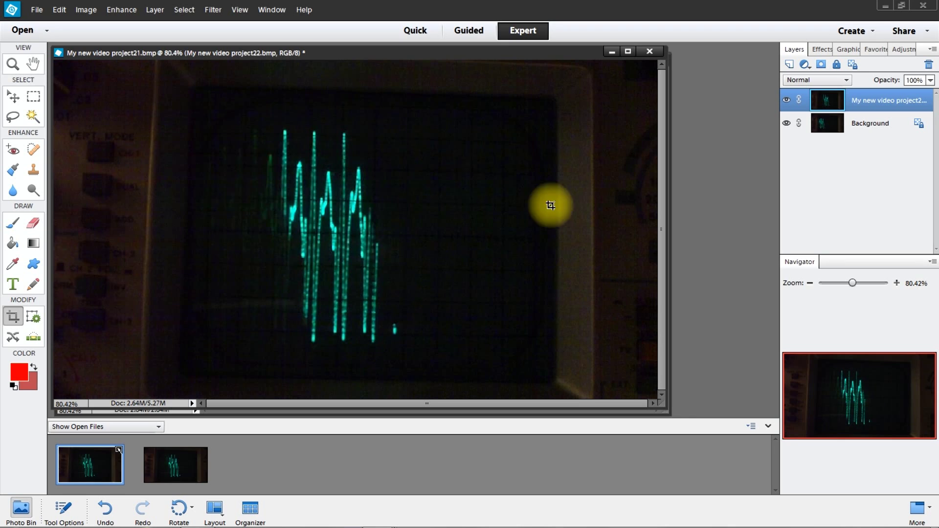
{"action": "left_click", "coordinate": [670, 190]}
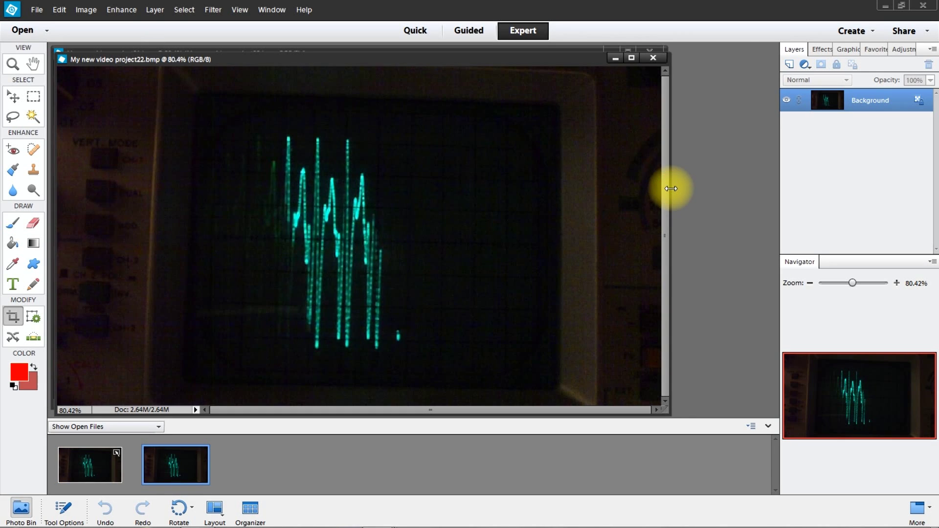
{"action": "left_click", "coordinate": [656, 57]}
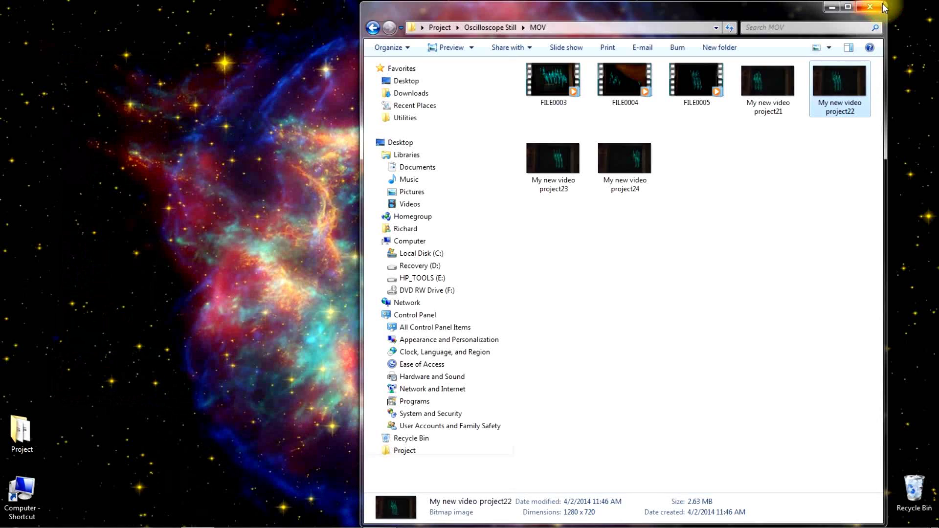
Step: Open My new video project23 in Photoshop Elements 12 Editor through Open with
{"action": "left_click", "coordinate": [540, 151]}
{"action": "right_click", "coordinate": [541, 152]}
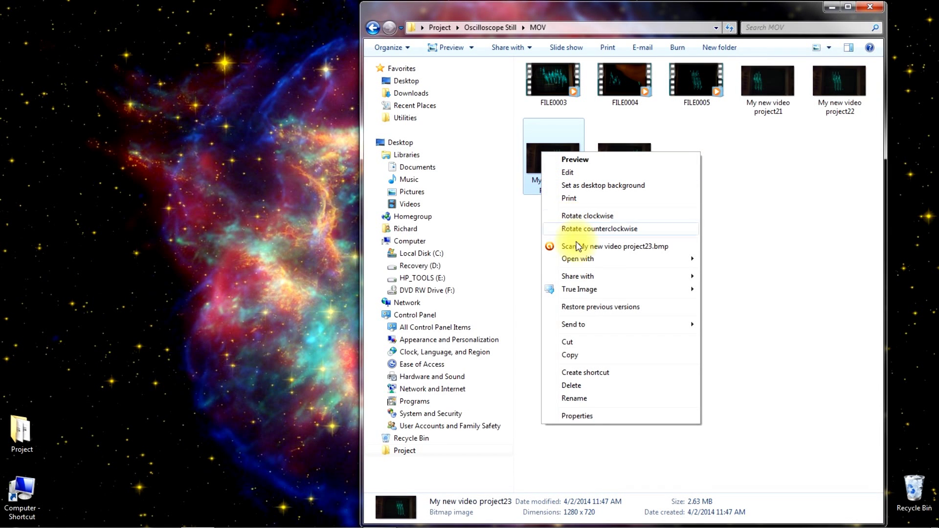
{"action": "mouse_move", "coordinate": [577, 258]}
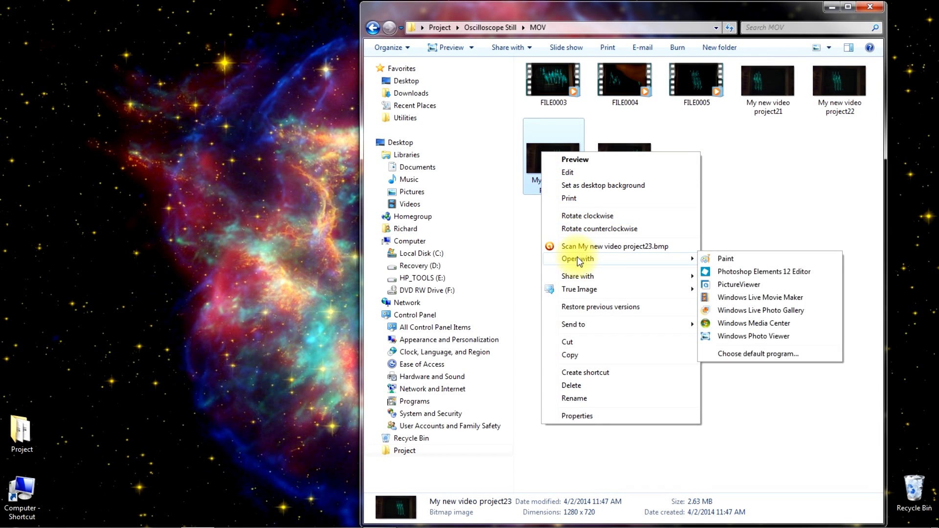
{"action": "left_click", "coordinate": [735, 270]}
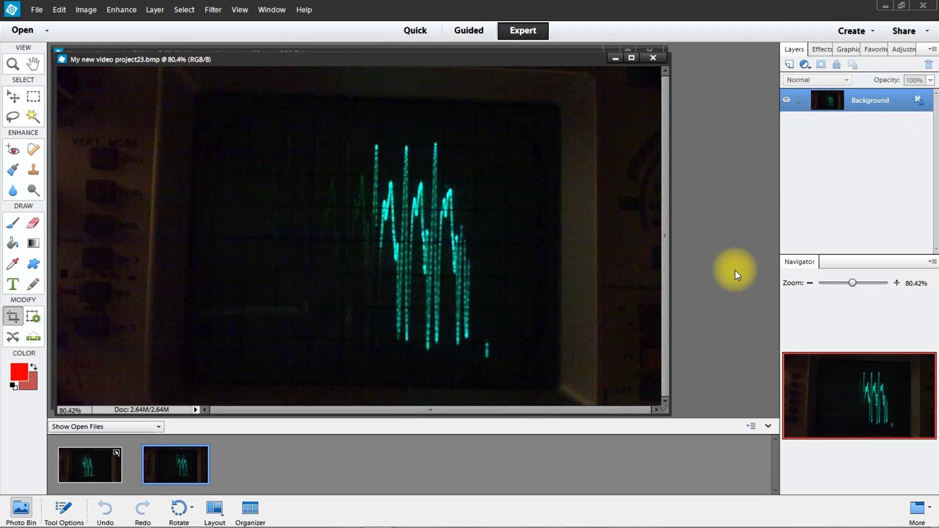
Step: Drag project23 onto project21 as a third layer, close project23, and minimize the editor
{"action": "left_click", "coordinate": [536, 47]}
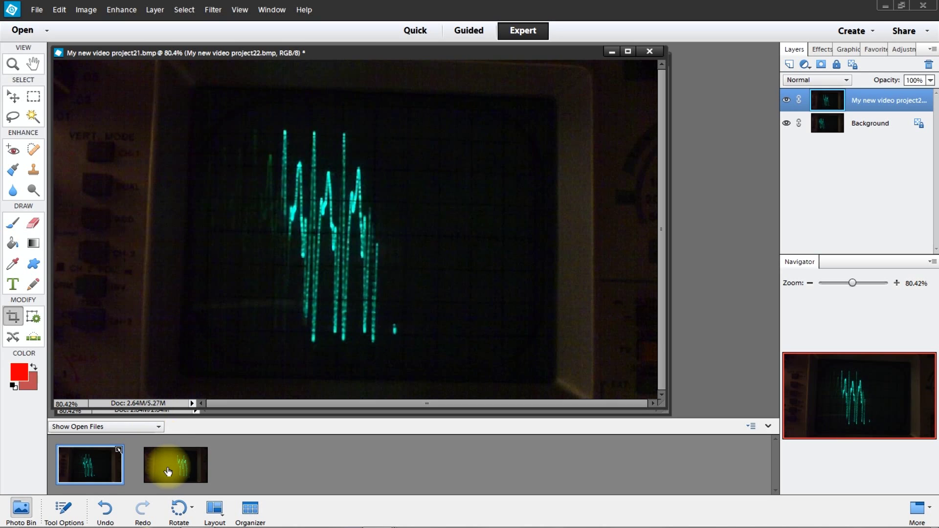
{"action": "left_click_drag", "start_coordinate": [168, 471], "coordinate": [216, 230]}
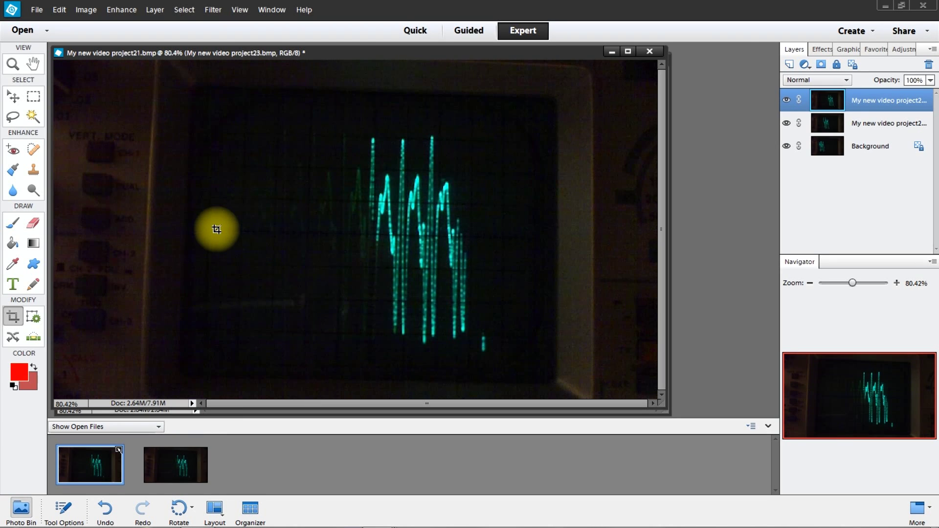
{"action": "left_click", "coordinate": [672, 230]}
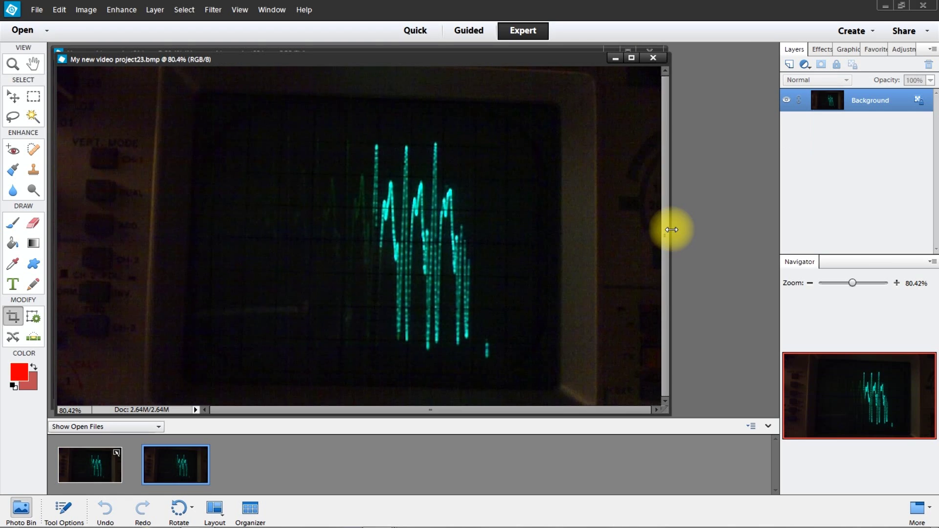
{"action": "left_click", "coordinate": [653, 58]}
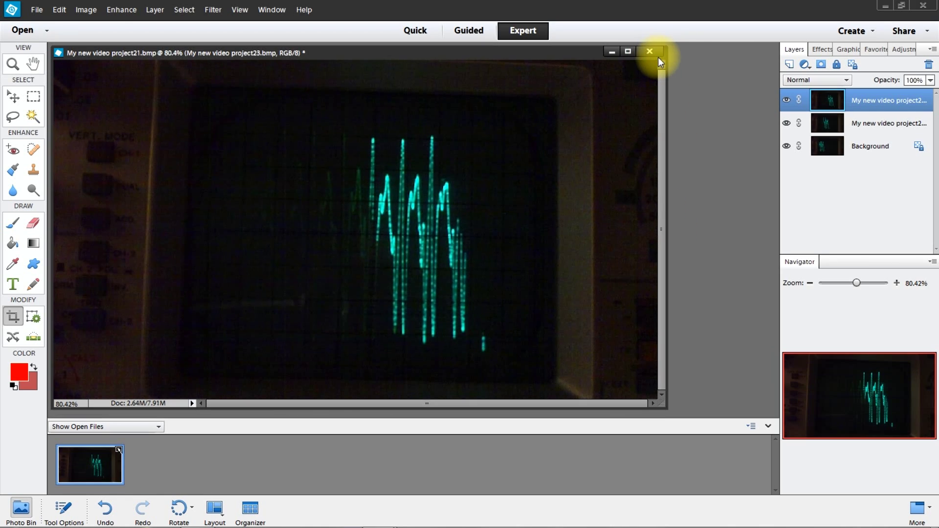
{"action": "left_click", "coordinate": [886, 5]}
Step: Open My new video project24.bmp in Photoshop Elements 12 Editor through Open with
{"action": "left_click", "coordinate": [620, 155]}
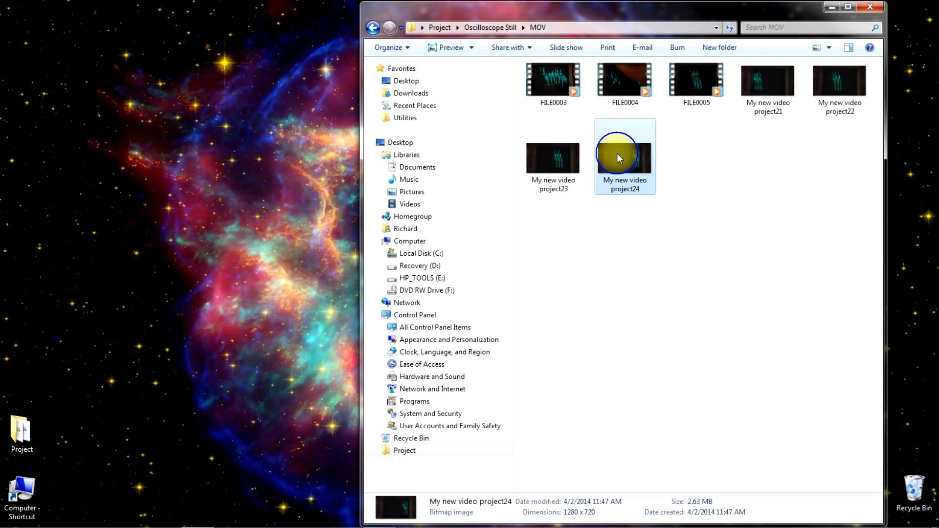
{"action": "right_click", "coordinate": [617, 153]}
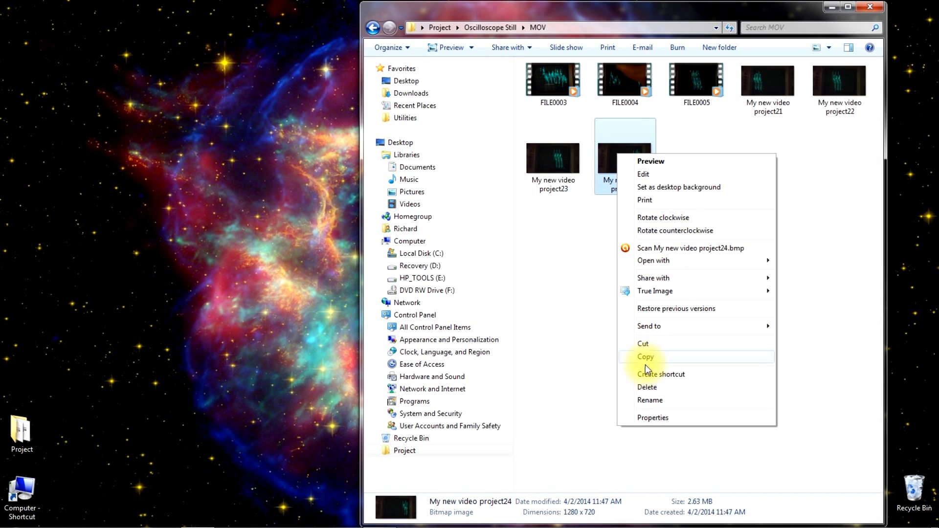
{"action": "mouse_move", "coordinate": [653, 263]}
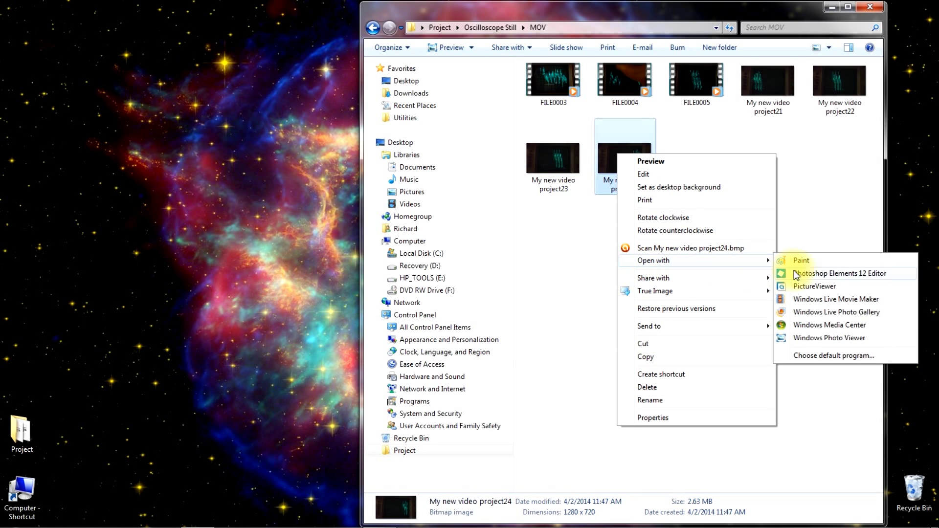
{"action": "left_click", "coordinate": [809, 274]}
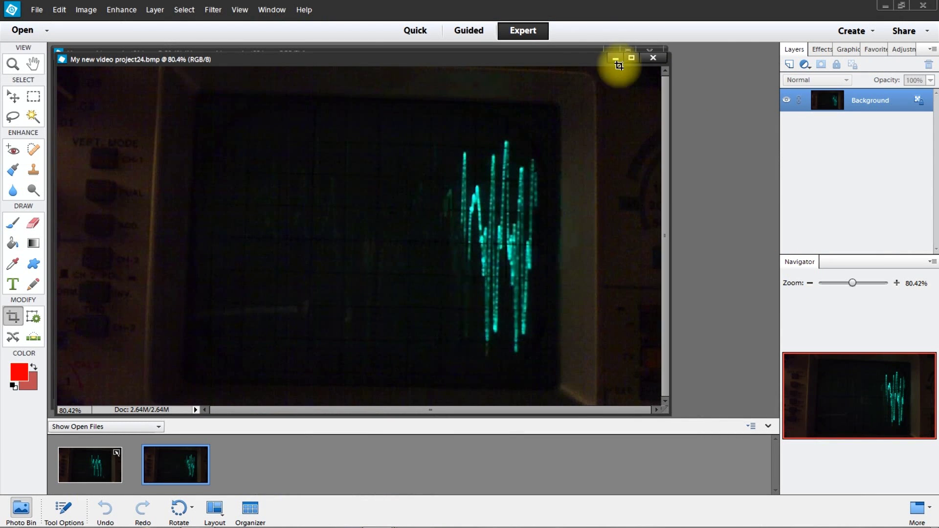
Step: Drag project24 from the Photo Bin onto project21 as a fourth layer, then close project24
{"action": "left_click", "coordinate": [593, 49]}
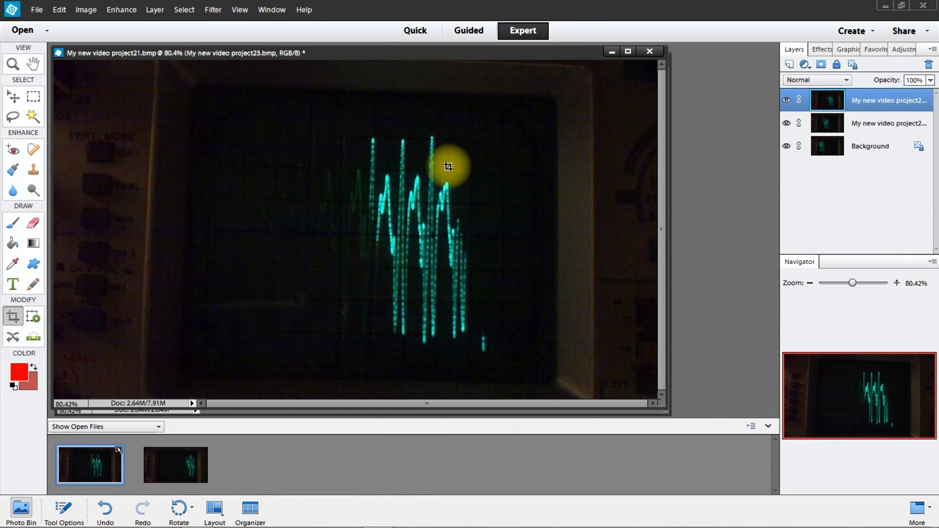
{"action": "left_click_drag", "start_coordinate": [164, 475], "coordinate": [209, 215]}
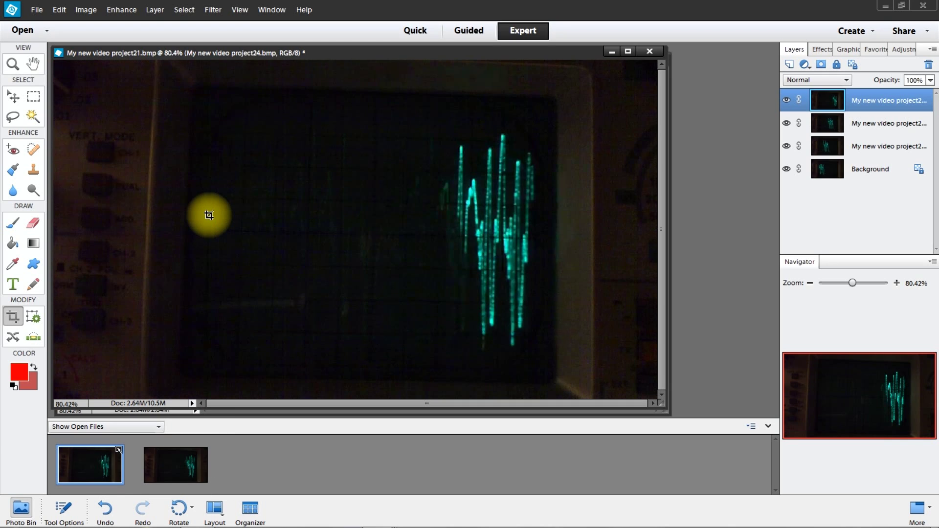
{"action": "left_click", "coordinate": [671, 192]}
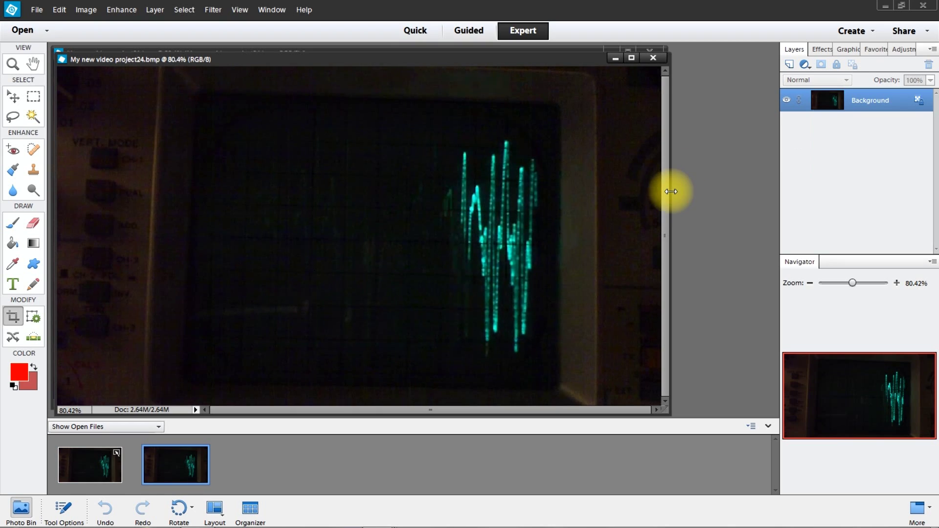
{"action": "left_click", "coordinate": [652, 58]}
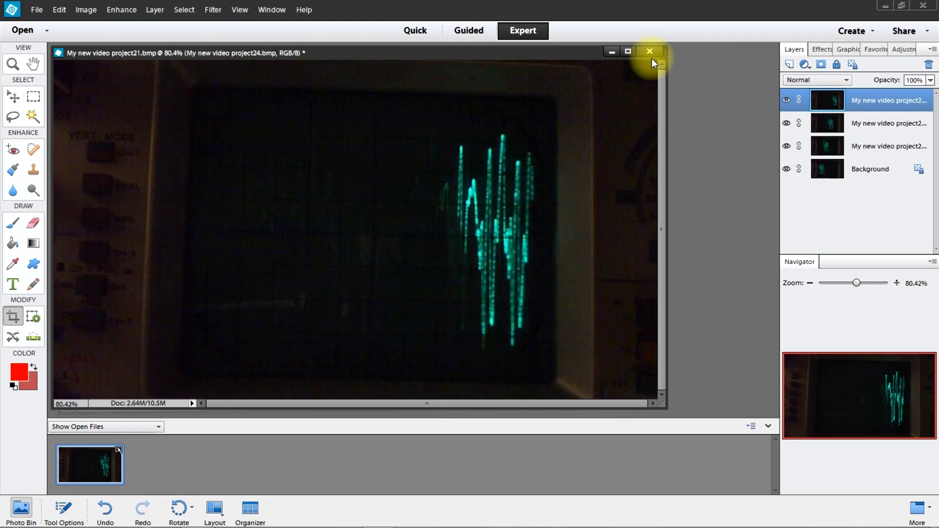
Step: Hide the top two layers and set the project22 layer to Lighten blending
{"action": "left_click", "coordinate": [868, 148]}
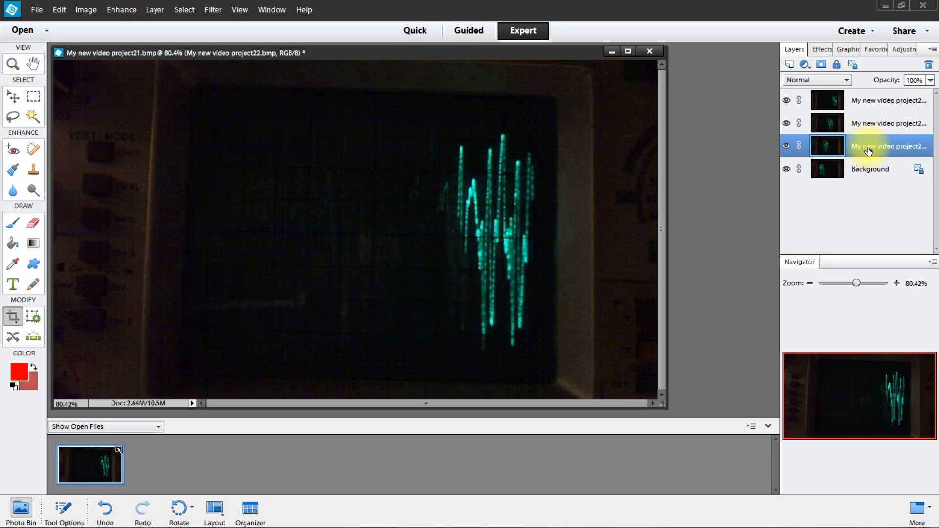
{"action": "left_click", "coordinate": [787, 124]}
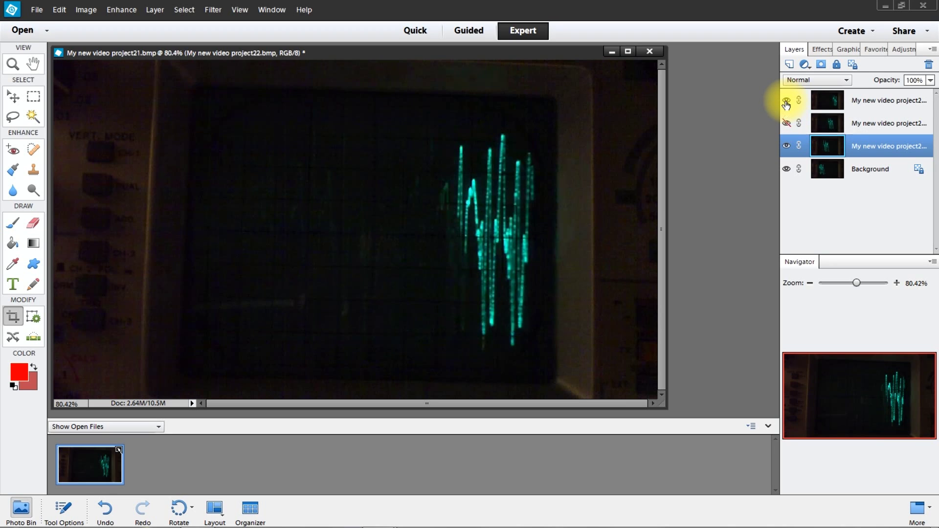
{"action": "left_click", "coordinate": [786, 101]}
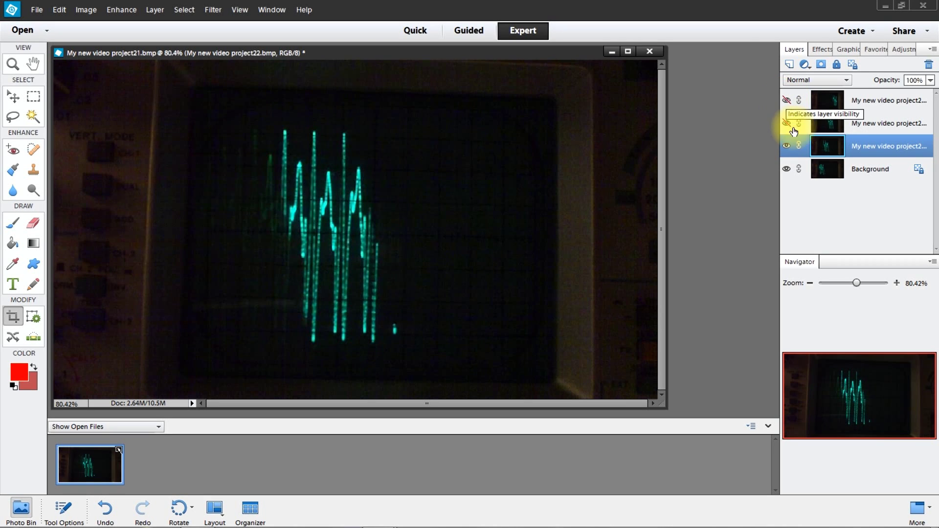
{"action": "left_click", "coordinate": [846, 80]}
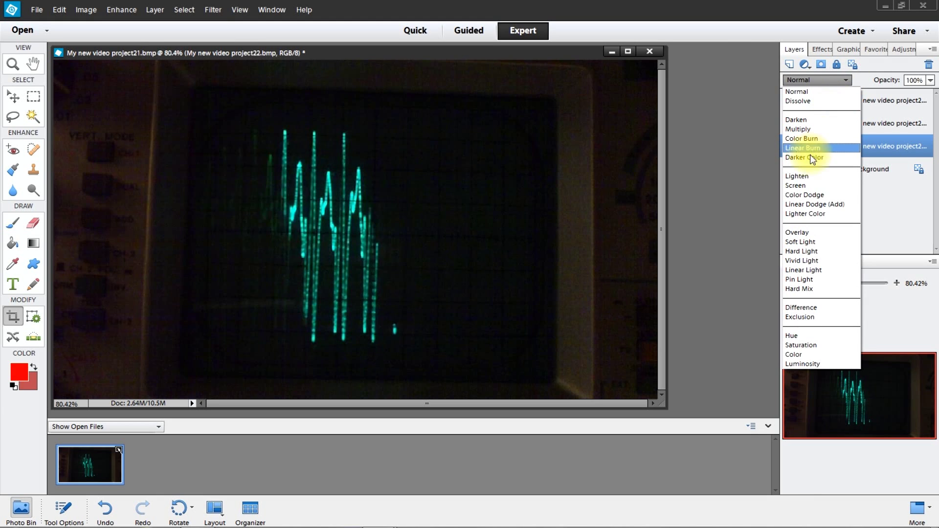
{"action": "left_click", "coordinate": [802, 177]}
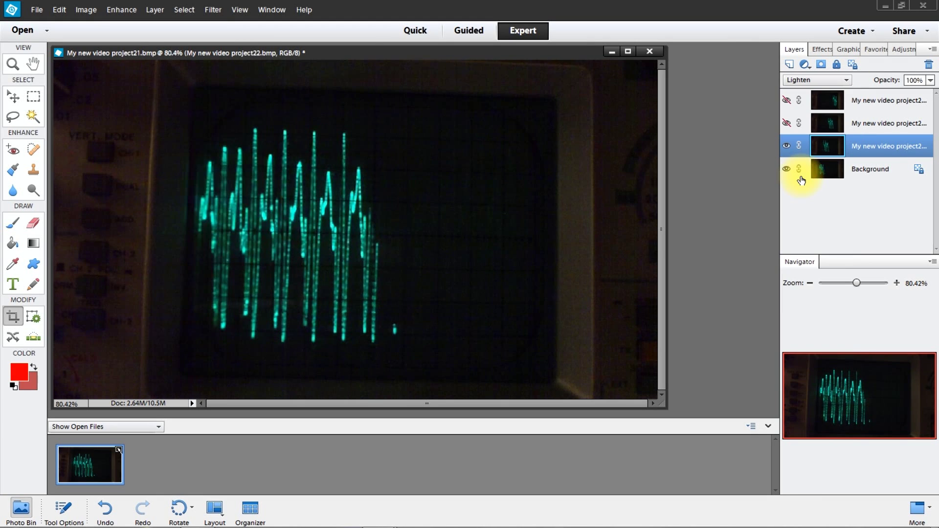
Step: Show the project23 layer again and set it to Lighten blending
{"action": "left_click", "coordinate": [859, 123]}
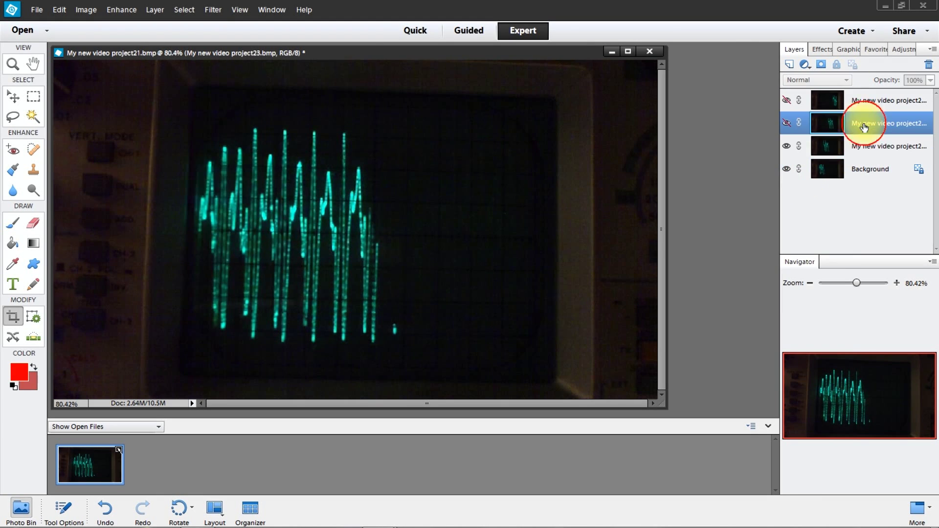
{"action": "left_click", "coordinate": [787, 123]}
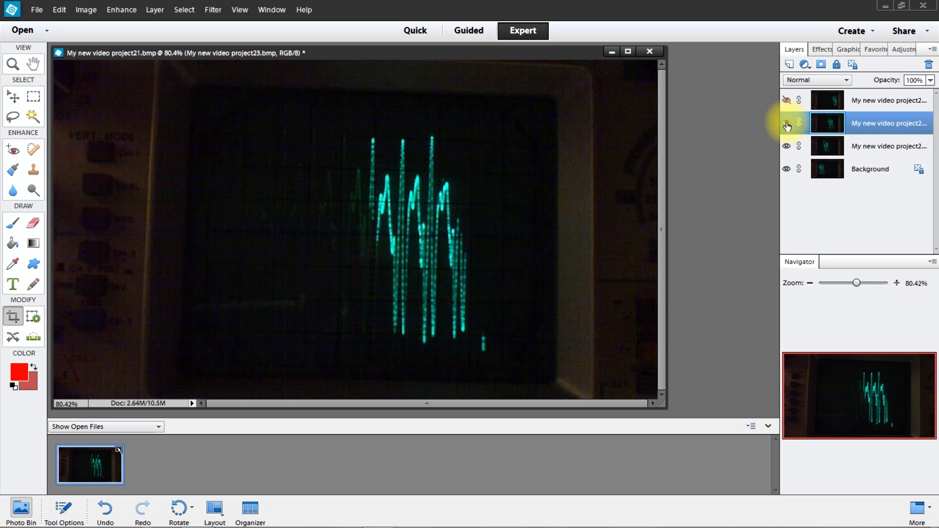
{"action": "left_click", "coordinate": [847, 81]}
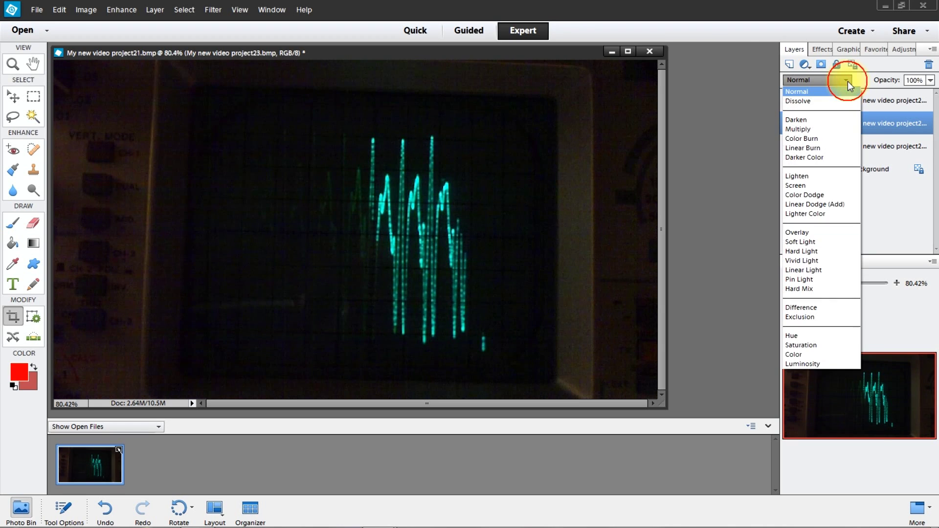
{"action": "left_click", "coordinate": [800, 177]}
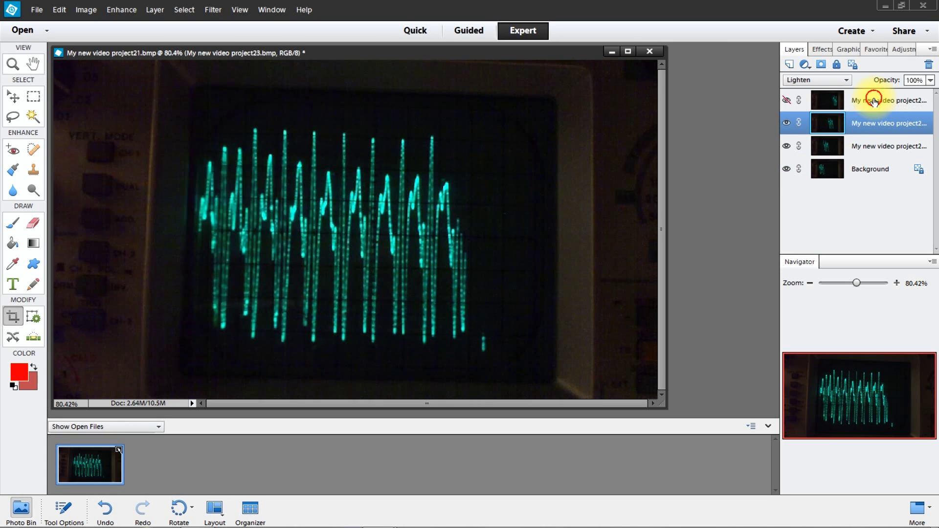
Step: Show project24, set it to Lighten, and stamp the visible layers with Ctrl+Alt+Shift+E
{"action": "left_click", "coordinate": [814, 101]}
{"action": "left_click", "coordinate": [787, 101]}
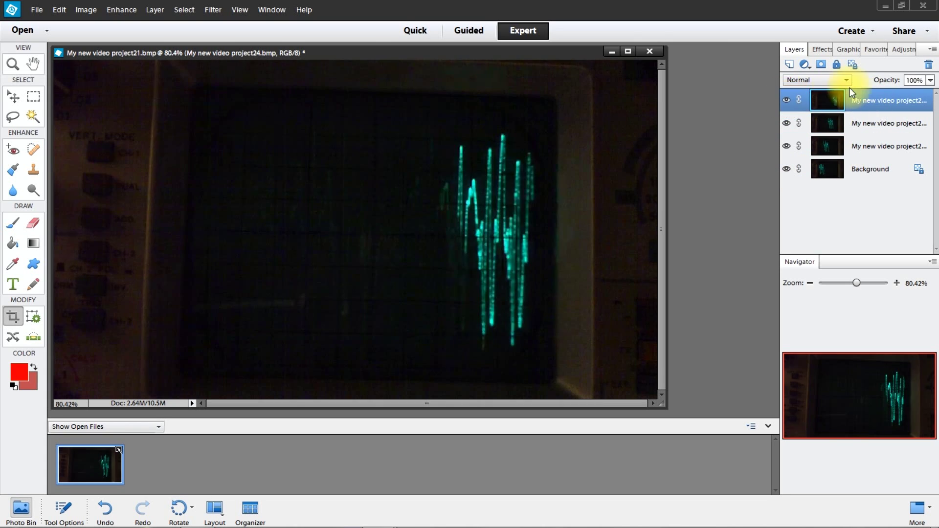
{"action": "left_click", "coordinate": [846, 80]}
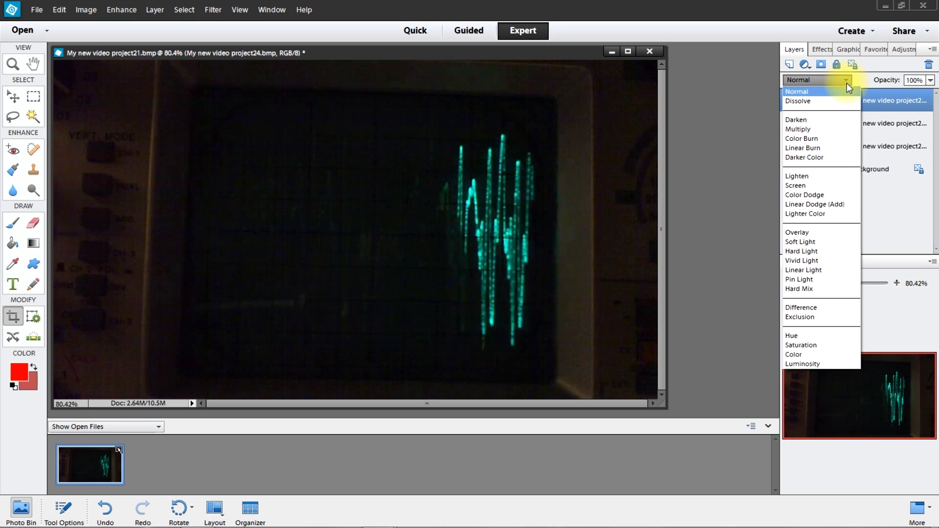
{"action": "left_click", "coordinate": [827, 177]}
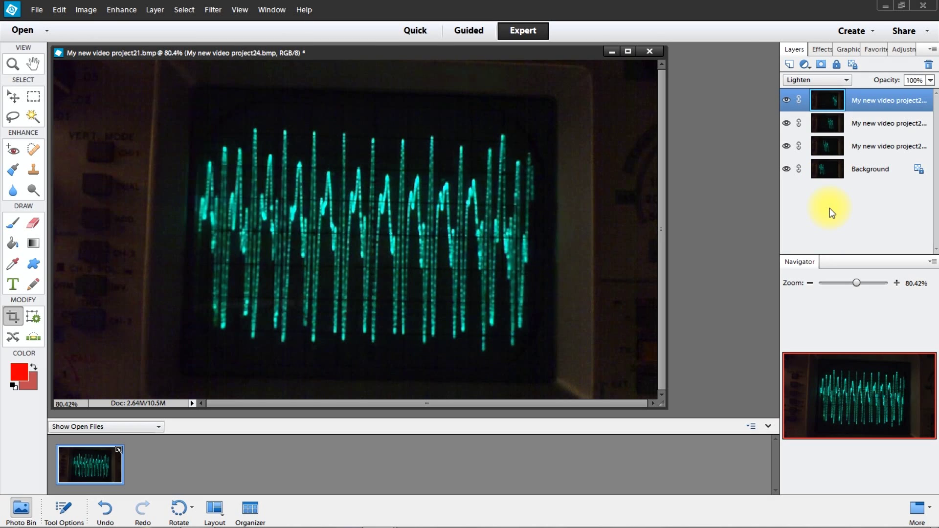
{"action": "key", "text": "ctrl+alt+shift+e"}
{"action": "key", "text": "ctrl+alt+shift+e"}
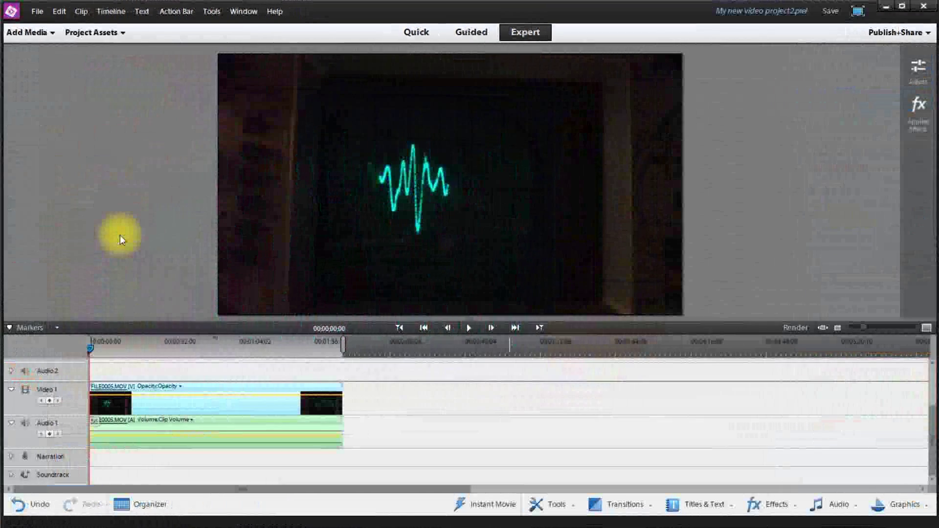
Step: Play FILE0005.MOV from the start, then scrub to 00;00;06;07 where the waveform fills the left half
{"action": "left_click", "coordinate": [90, 348]}
{"action": "key", "text": "space"}
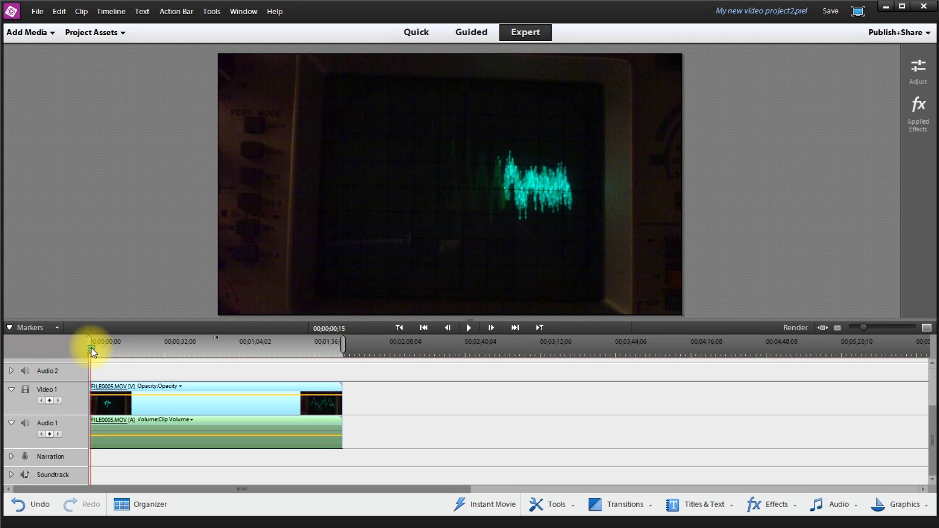
{"action": "left_click_drag", "start_coordinate": [91, 347], "coordinate": [104, 351]}
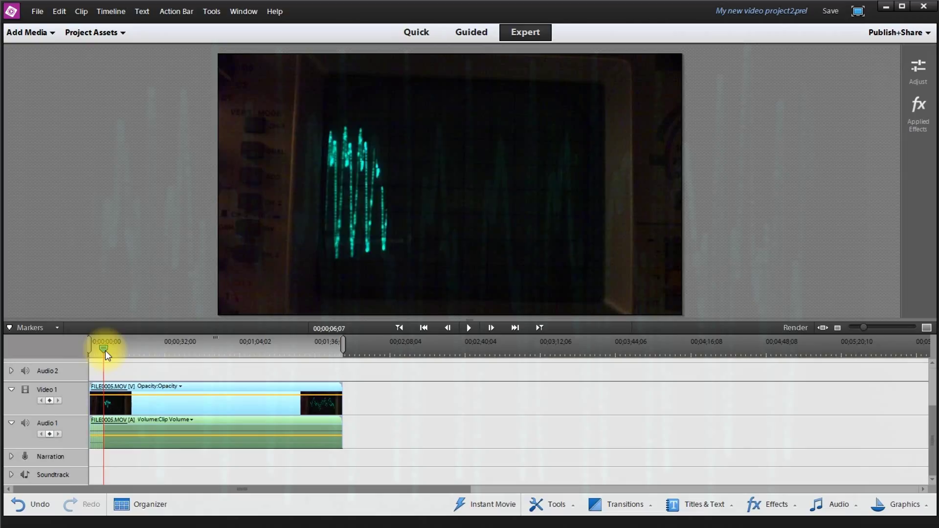